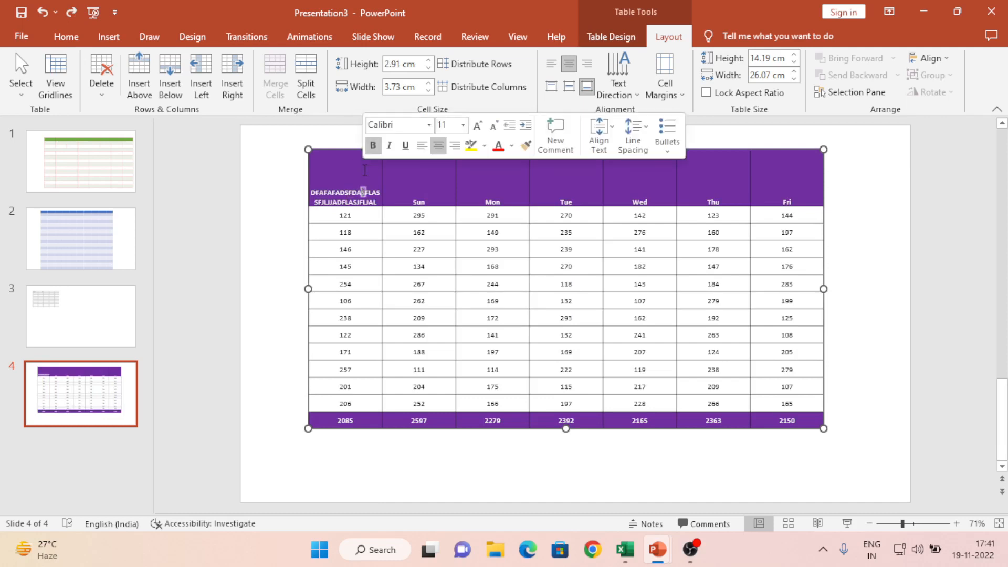
Apply the None margin preset to the first header cell and enlarge the table to about 17 cm high by 35.1 cm wide
left_click(673, 97)
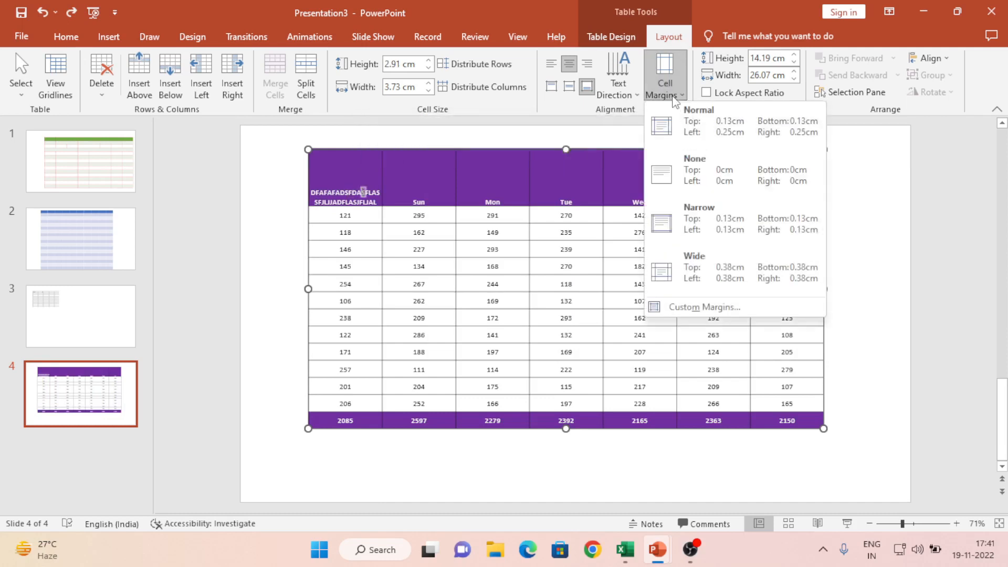
left_click(696, 170)
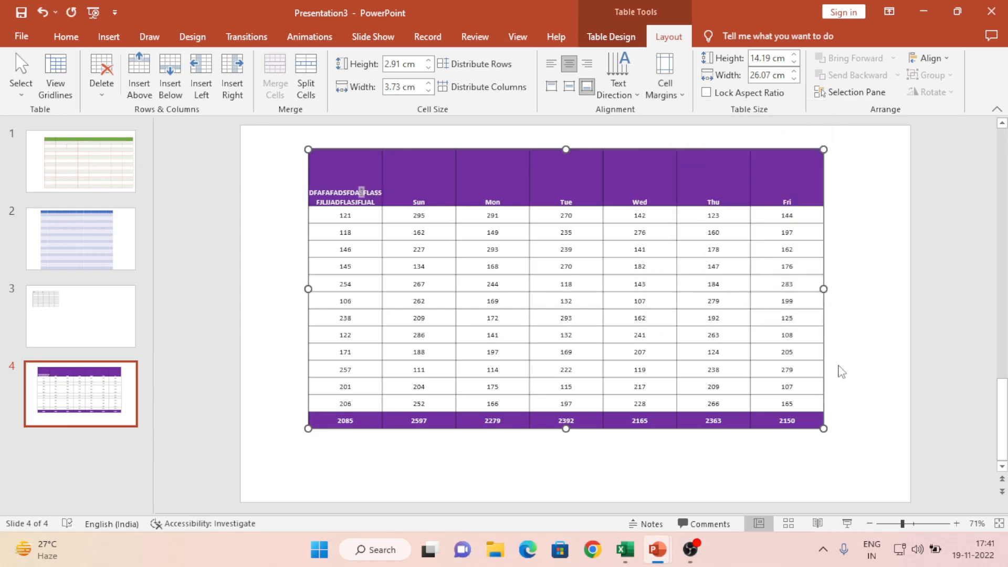
left_click(830, 388)
left_click_drag(823, 429, 1001, 484)
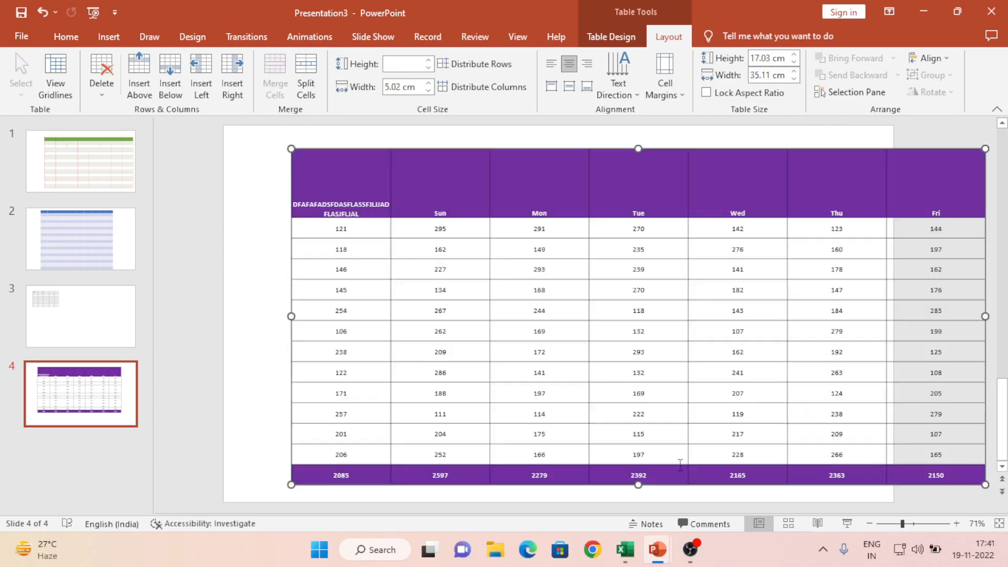
Apply the Normal margin preset to the first header cell of the purple table
left_click(379, 206)
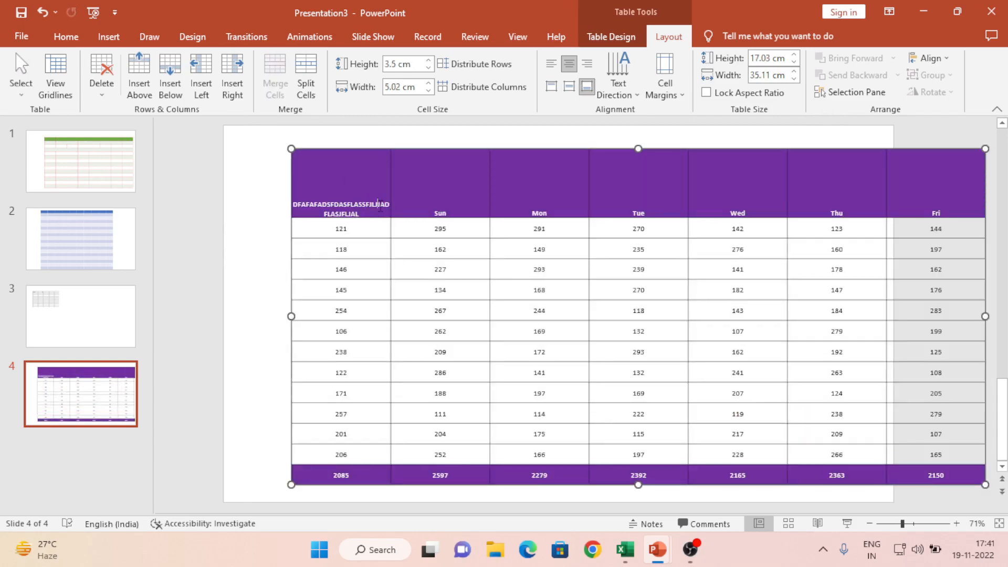
left_click(666, 93)
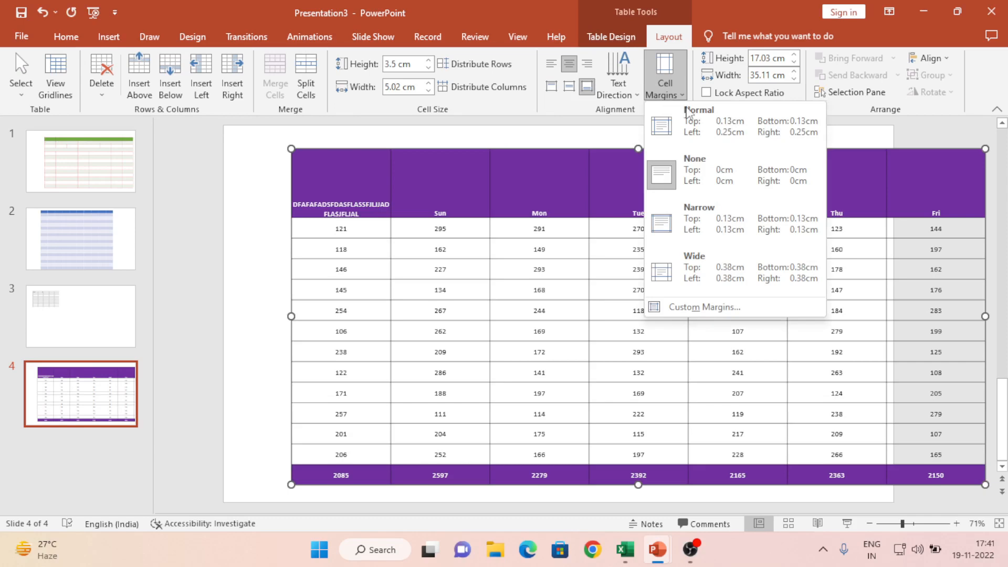
left_click(676, 136)
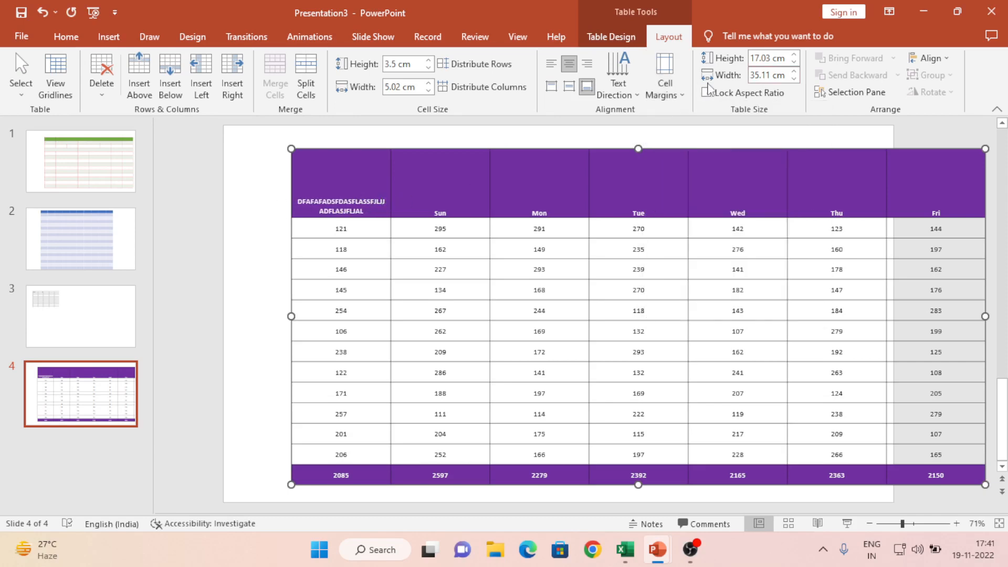
Try the None margin preset on the first header cell and replace it with Narrow
left_click(676, 94)
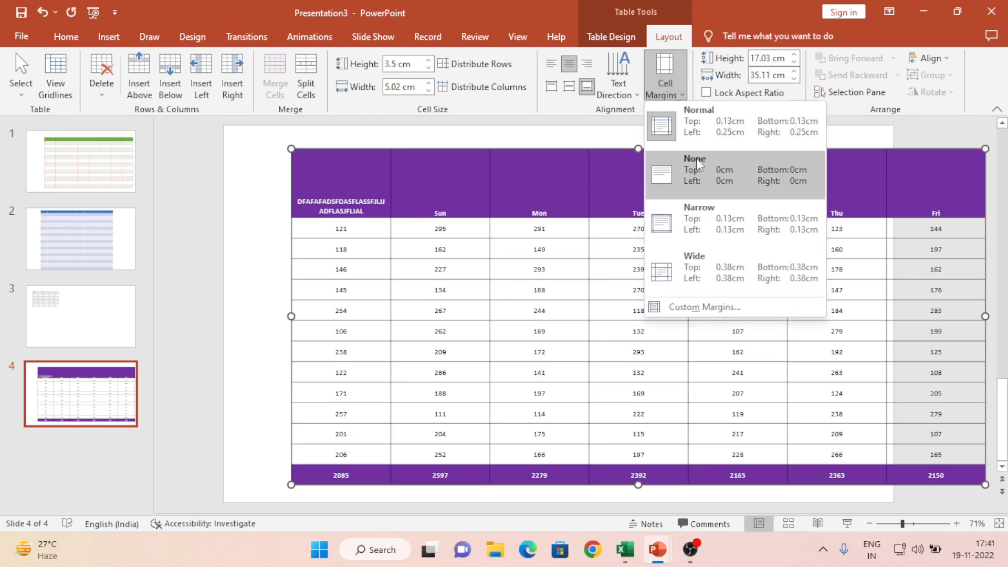
left_click(702, 172)
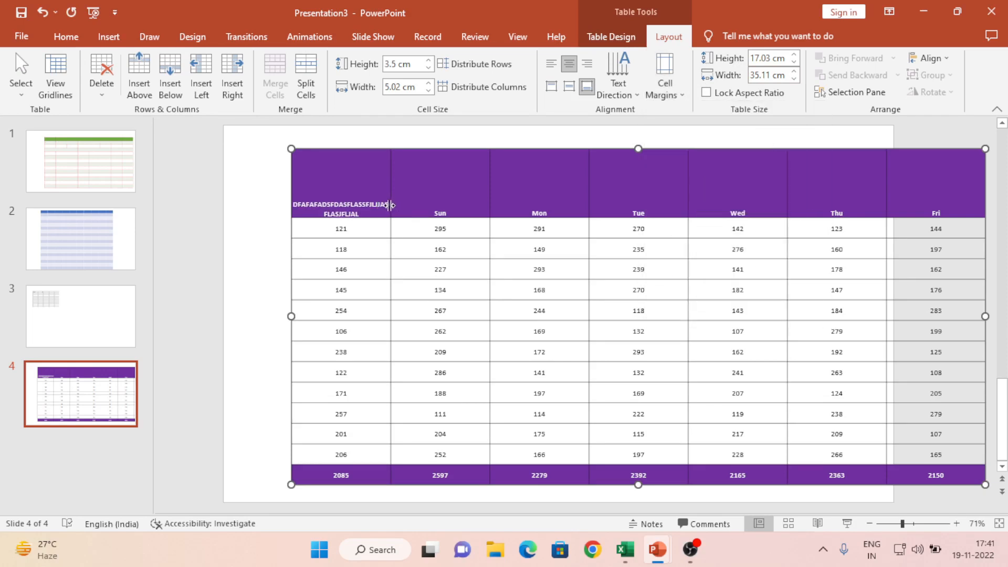
left_click(682, 95)
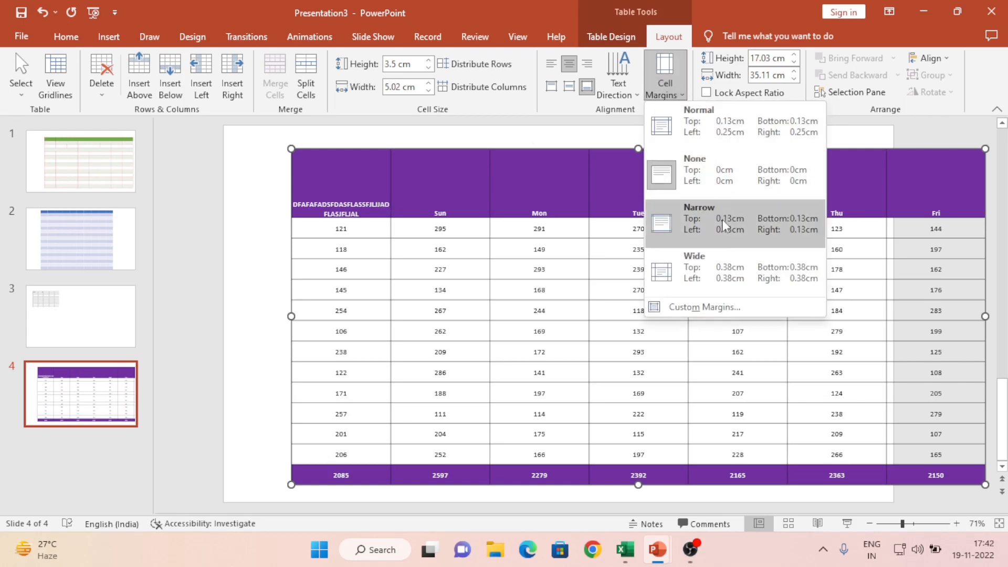
left_click(724, 225)
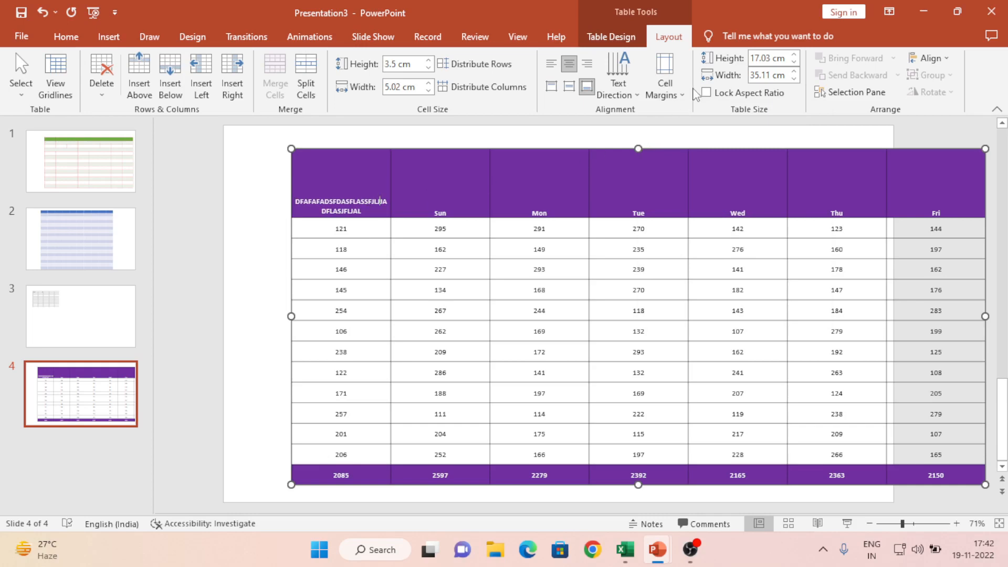
Apply the Wide margin preset to the first header cell and check how its text wraps
left_click(681, 94)
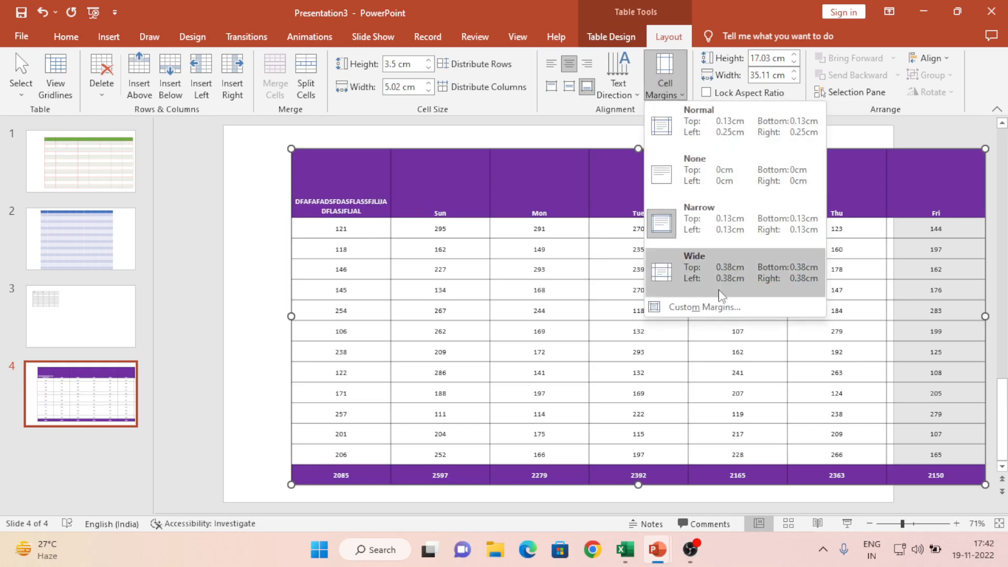
left_click(720, 294)
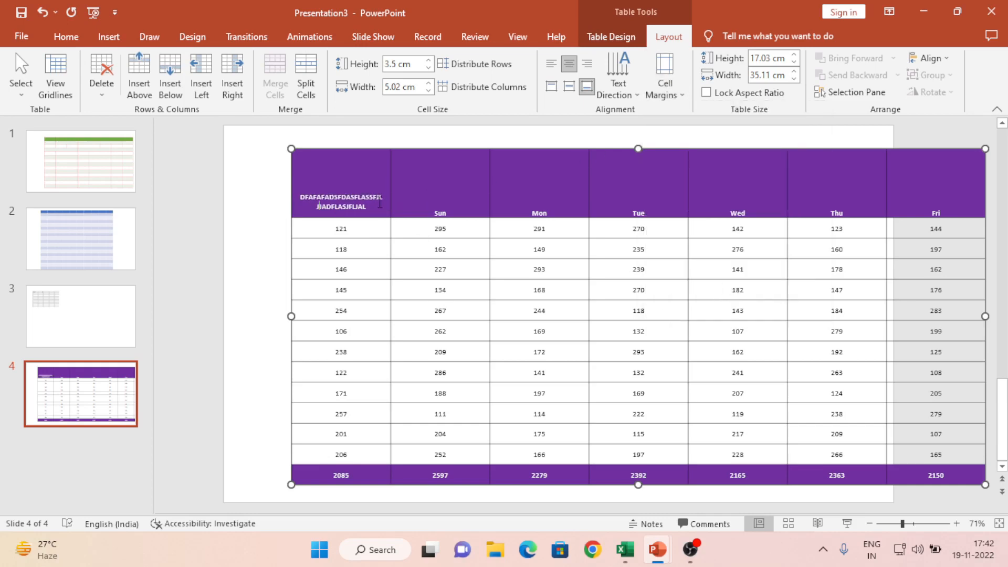
left_click_drag(386, 197, 381, 197)
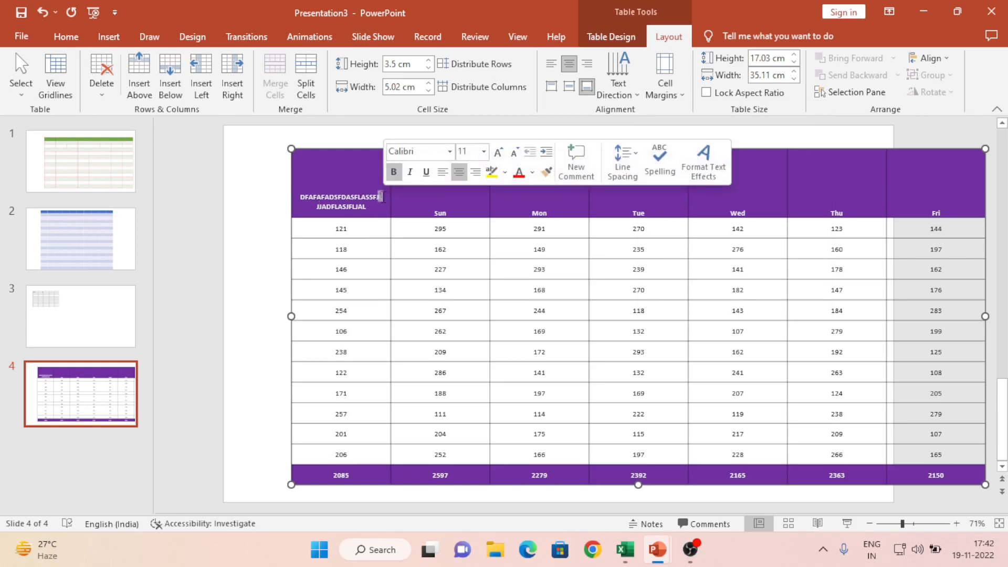
left_click(386, 197)
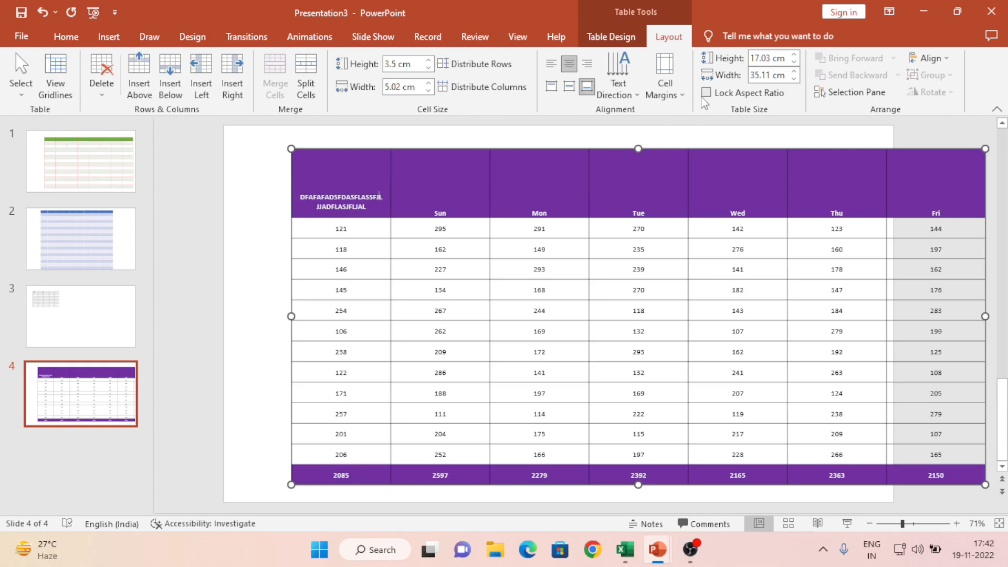
Reduce the overall height of the purple table to 15.9 cm
left_click(794, 64)
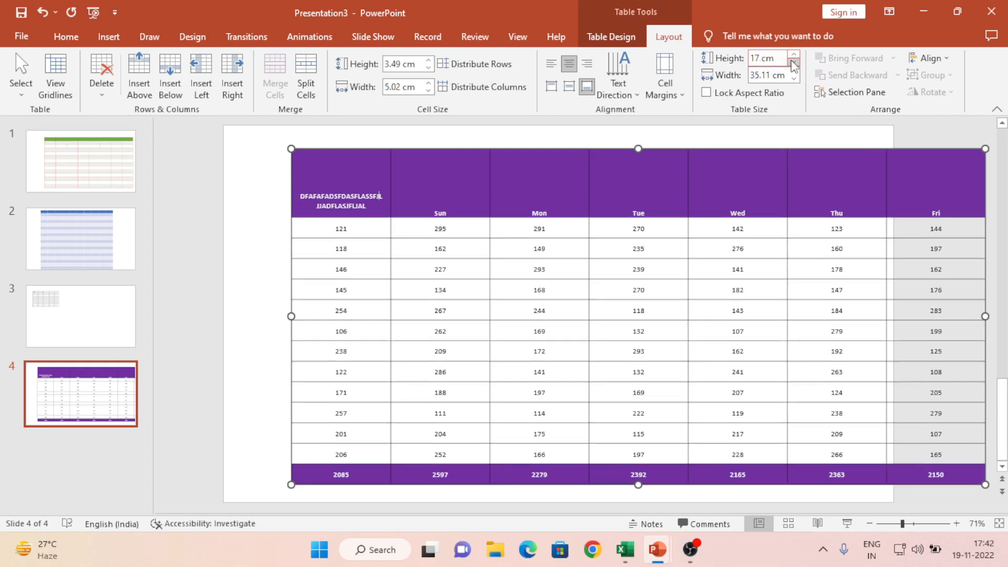
left_click(793, 64)
left_click(794, 64)
left_click(794, 64)
left_click(794, 64)
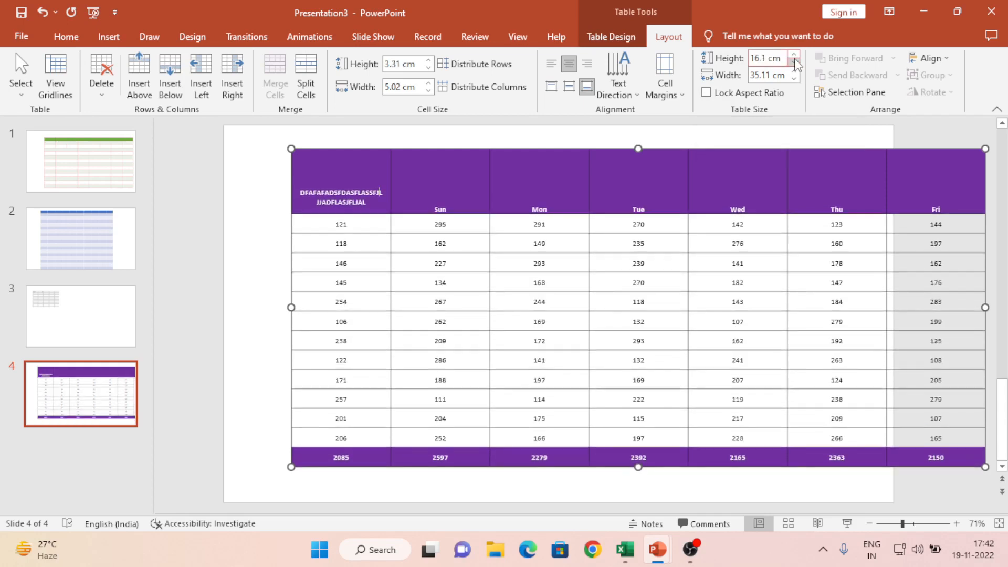
left_click(794, 62)
Reduce the overall width of the purple table to 34.5 cm
left_click(794, 79)
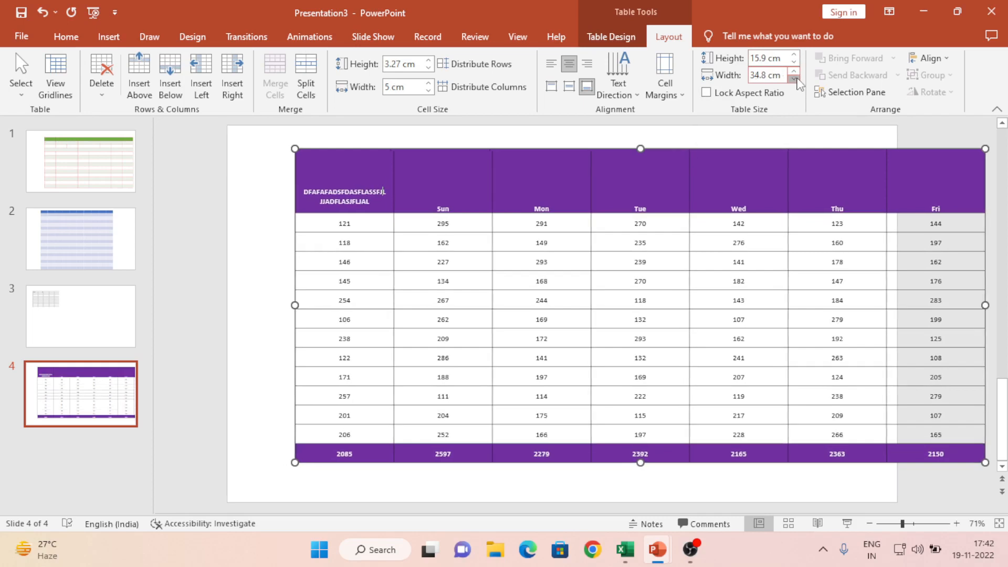
left_click(794, 79)
left_click(794, 79)
left_click(793, 79)
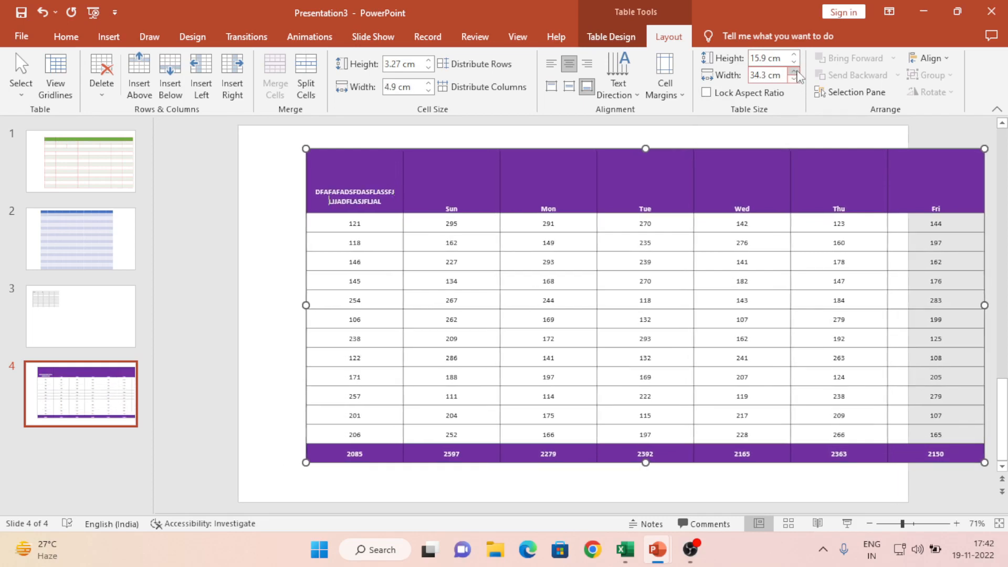
left_click(794, 72)
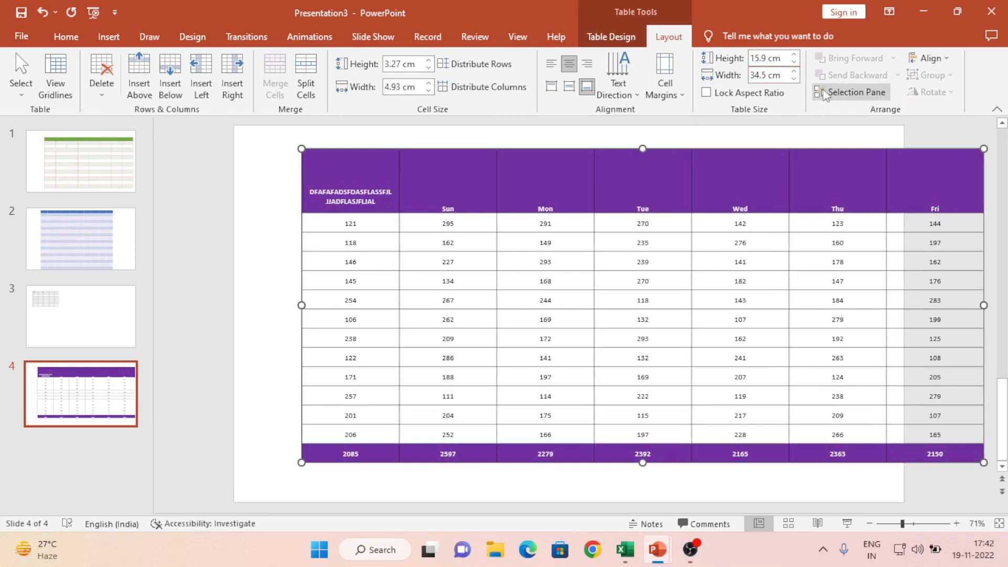
key("ctrl+z")
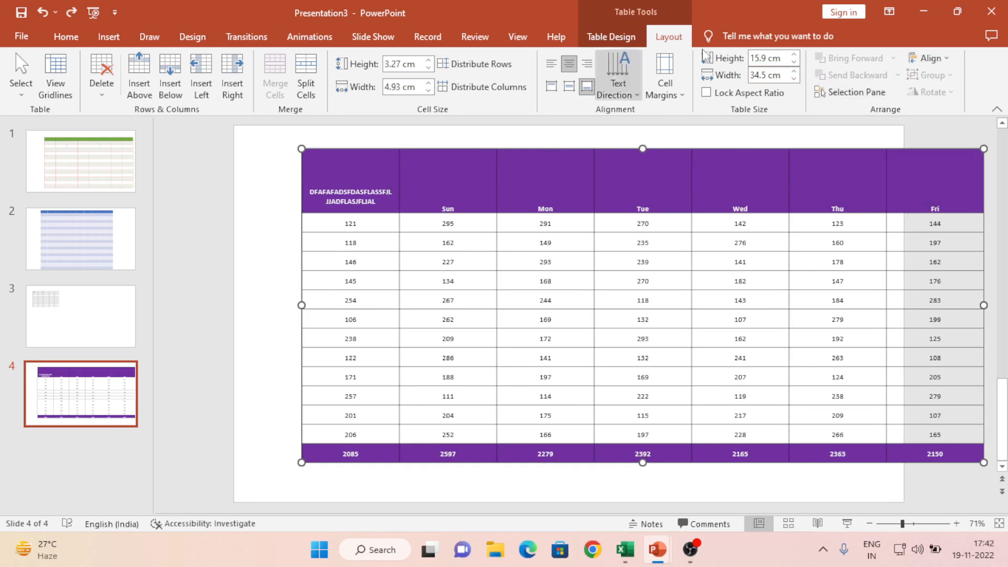
Align the purple table to the left edge of the slide
left_click(941, 61)
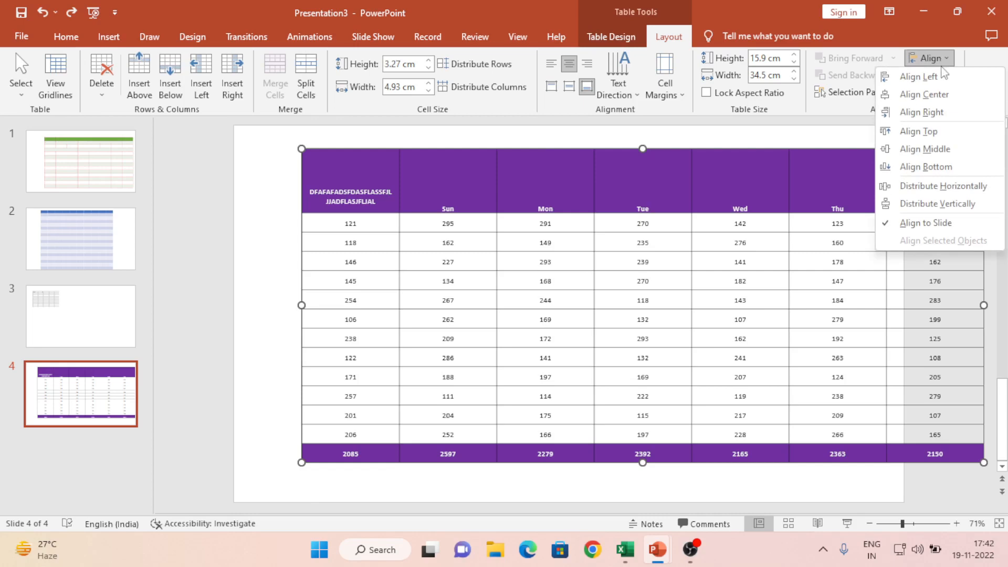
left_click(941, 79)
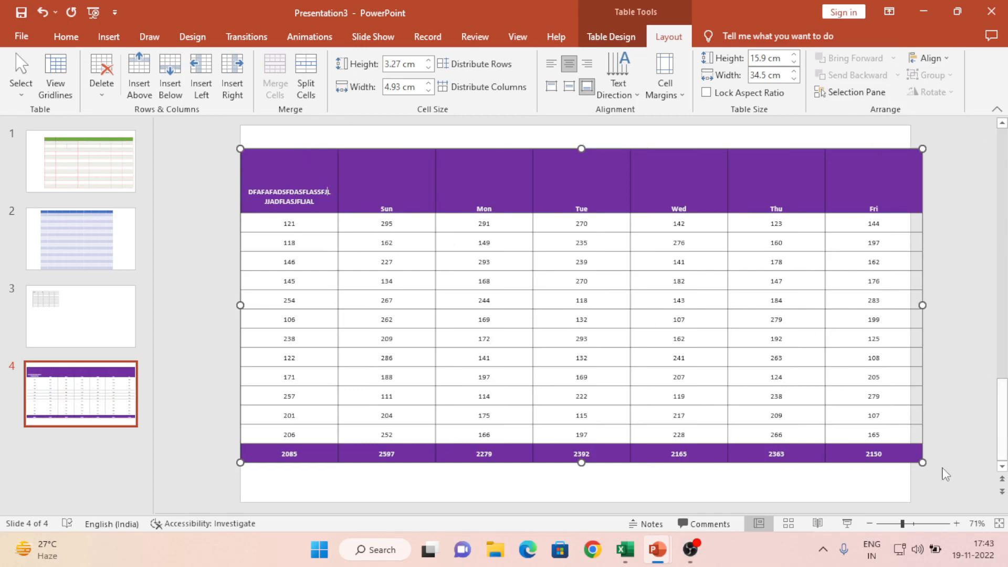
Shrink the table to about 12.85 cm high by 24.88 cm wide and centre it horizontally on the slide
left_click_drag(788, 420, 732, 402)
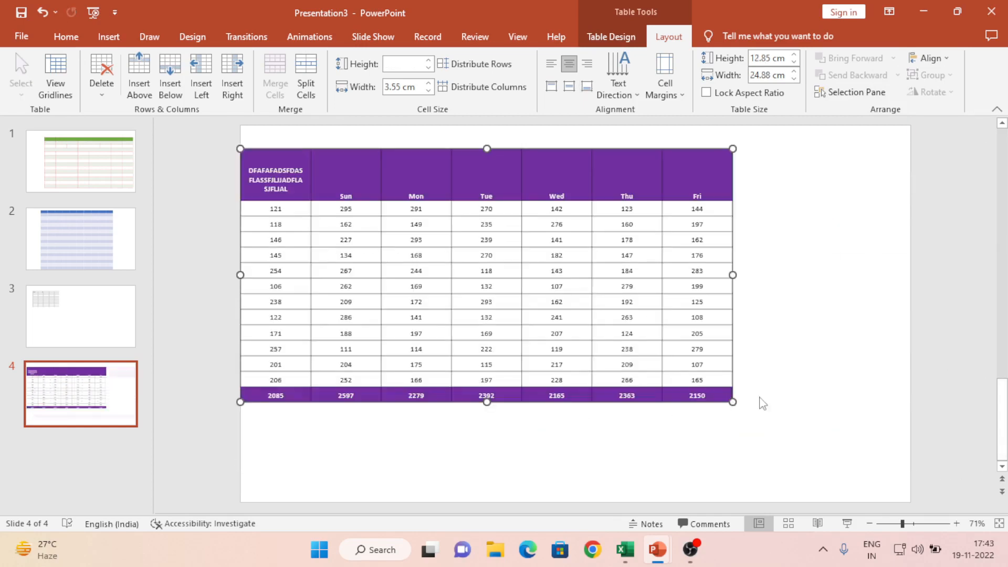
left_click(942, 60)
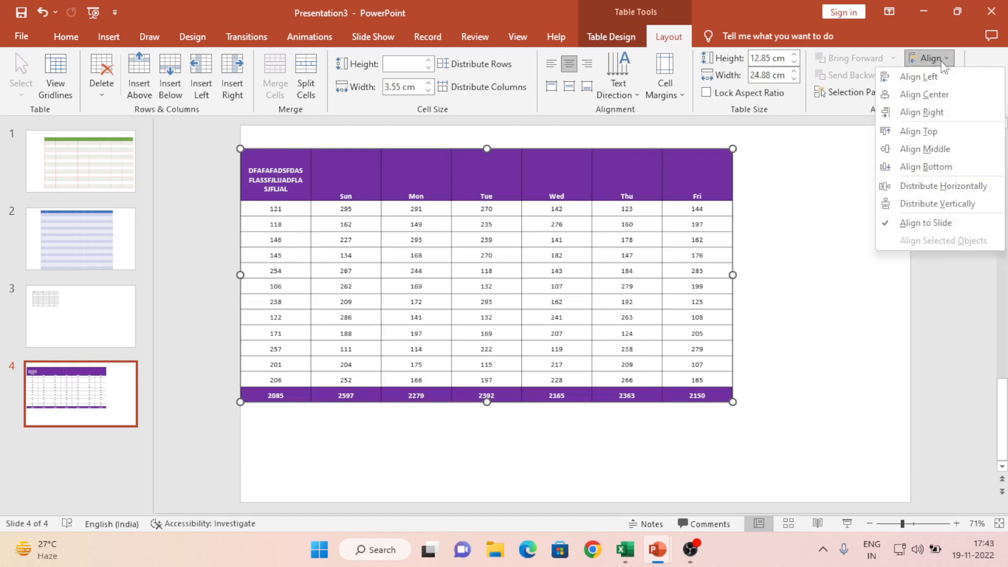
left_click(946, 95)
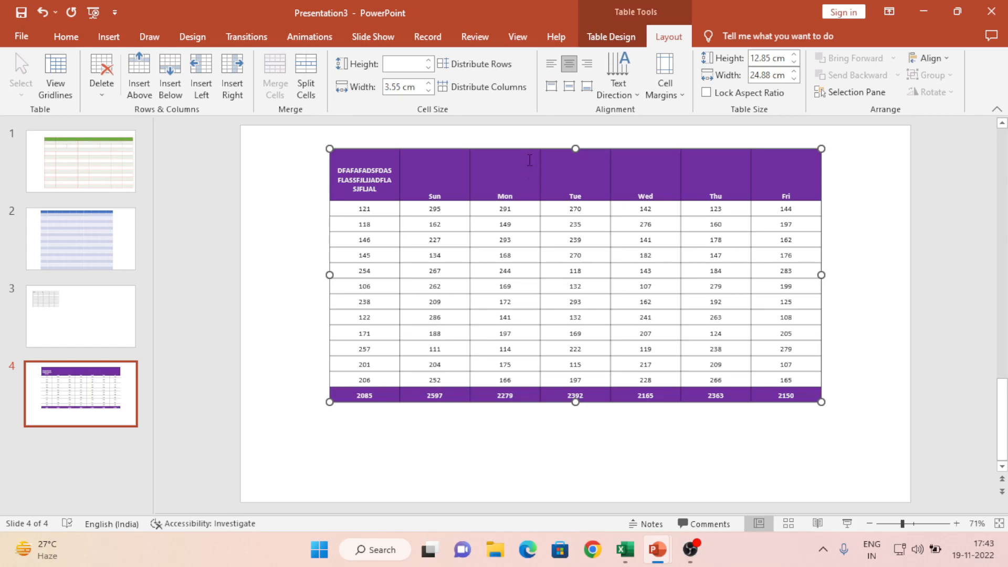
Move the table towards the slide's upper-left corner and align it to the slide's vertical middle
left_click_drag(528, 152, 453, 145)
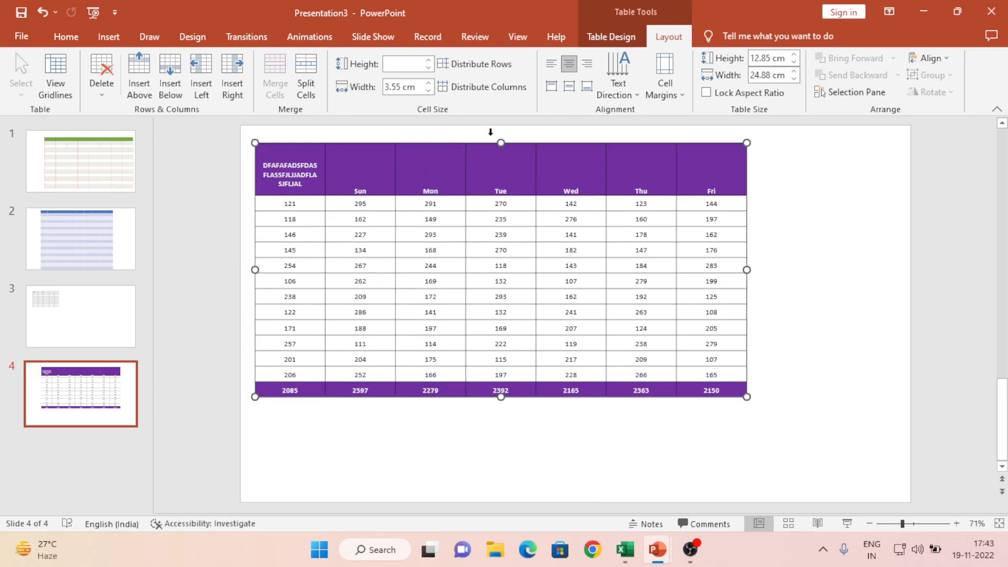
left_click(945, 59)
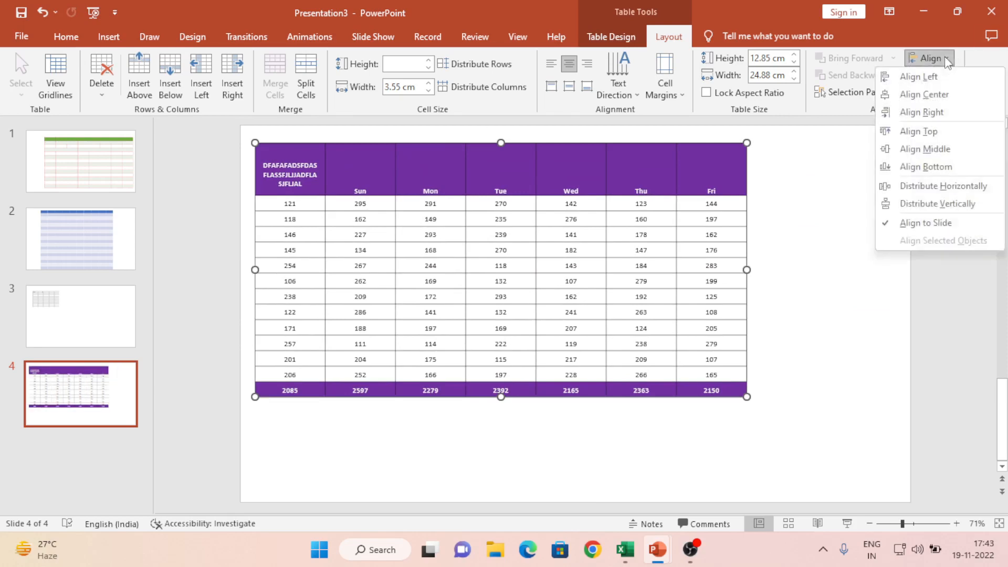
left_click(957, 149)
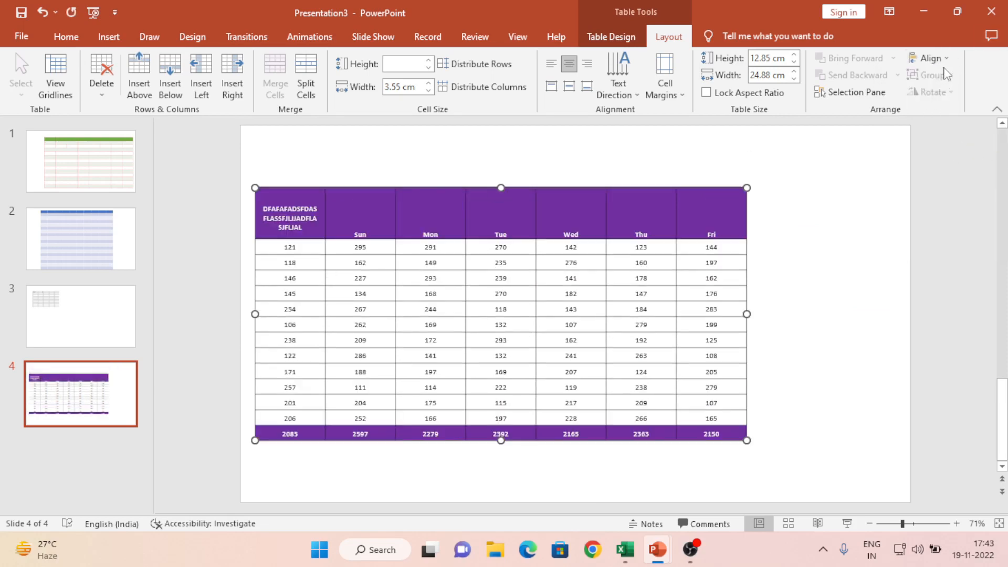
Align the table to the bottom edge of the slide, and move it back freehand to near the slide's centre
left_click(948, 61)
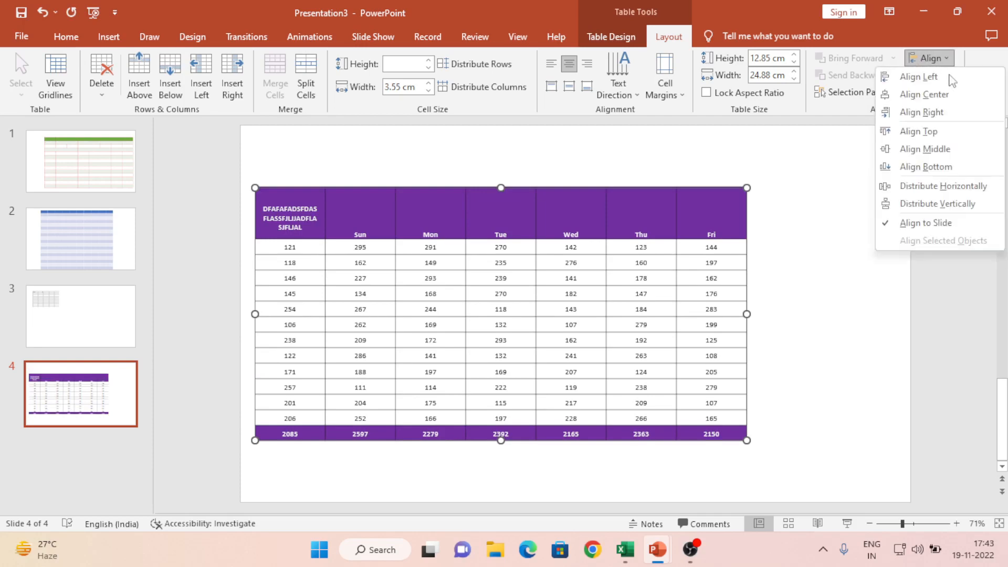
left_click(955, 168)
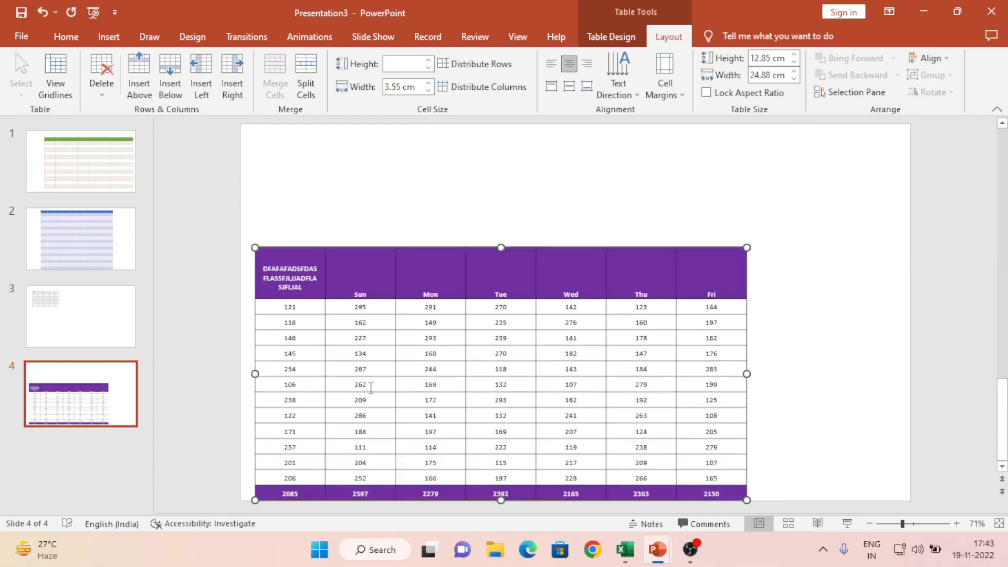
left_click(960, 57)
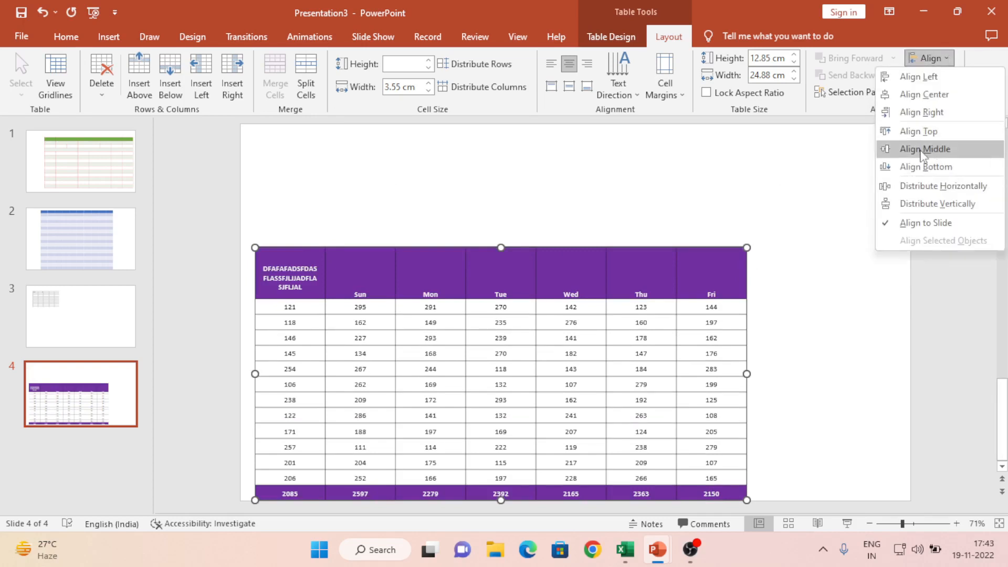
left_click(419, 239)
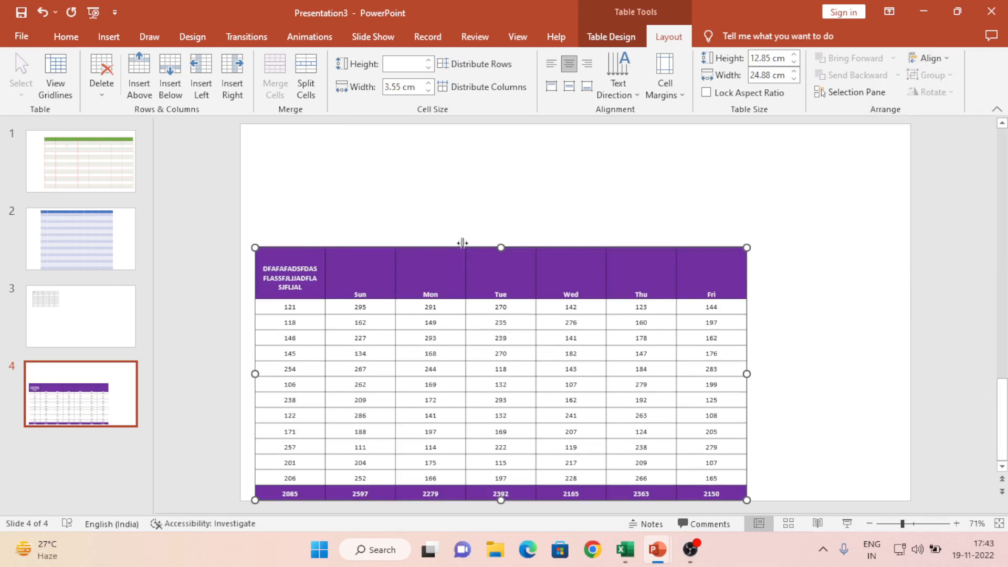
left_click_drag(461, 250, 515, 172)
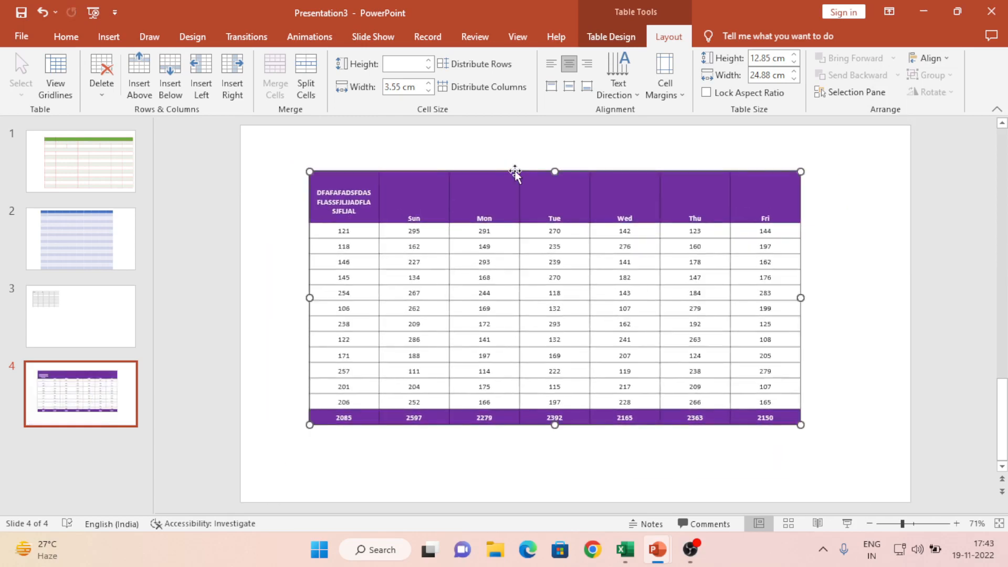
View the green table on slide 1 and return to the purple table on slide 4
left_click(607, 36)
left_click(669, 38)
left_click(92, 171)
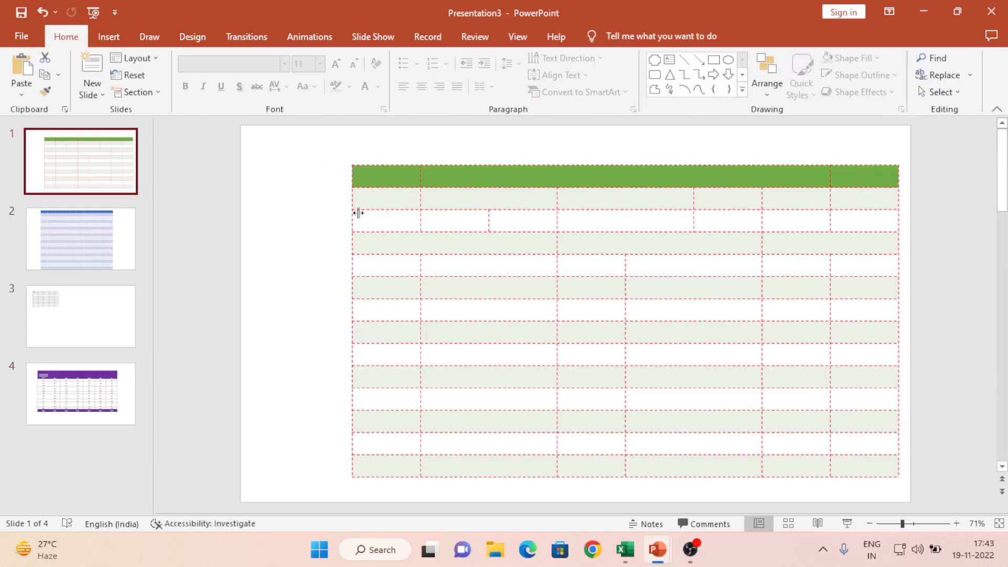
left_click(68, 410)
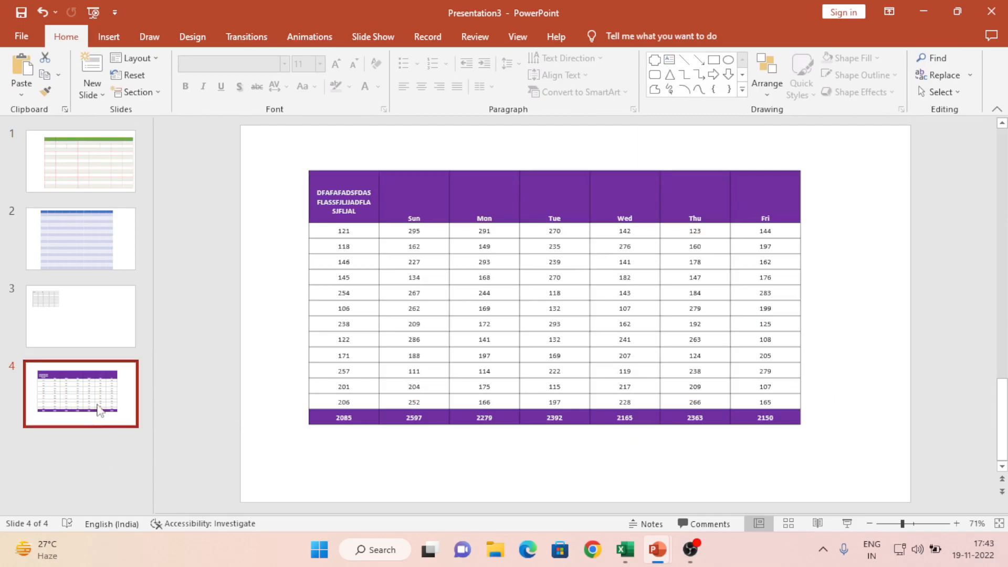
Switch to the Excel workbook Book1 and select the whole weekday table on Sheet1
key("alt+Tab")
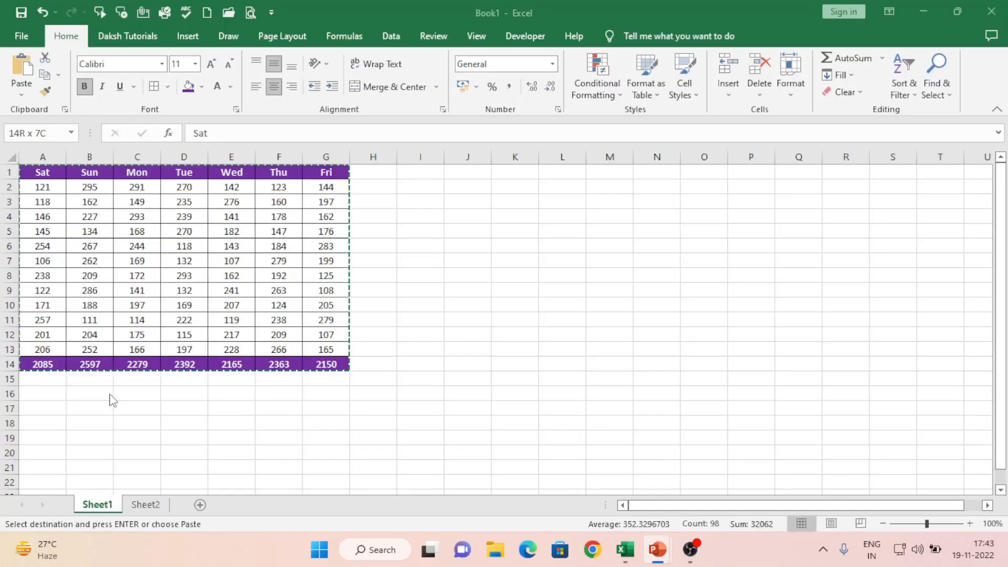
left_click(138, 239)
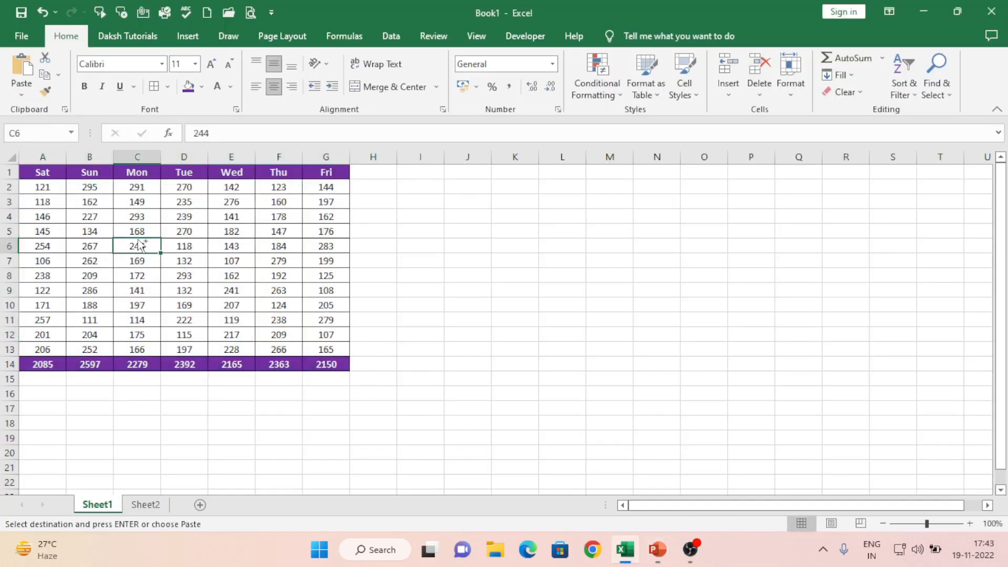
key("Up")
key("Up")
key("Up")
key("Up")
key("Up")
key("Left")
key("Left")
key("ctrl+a")
key("ctrl+v")
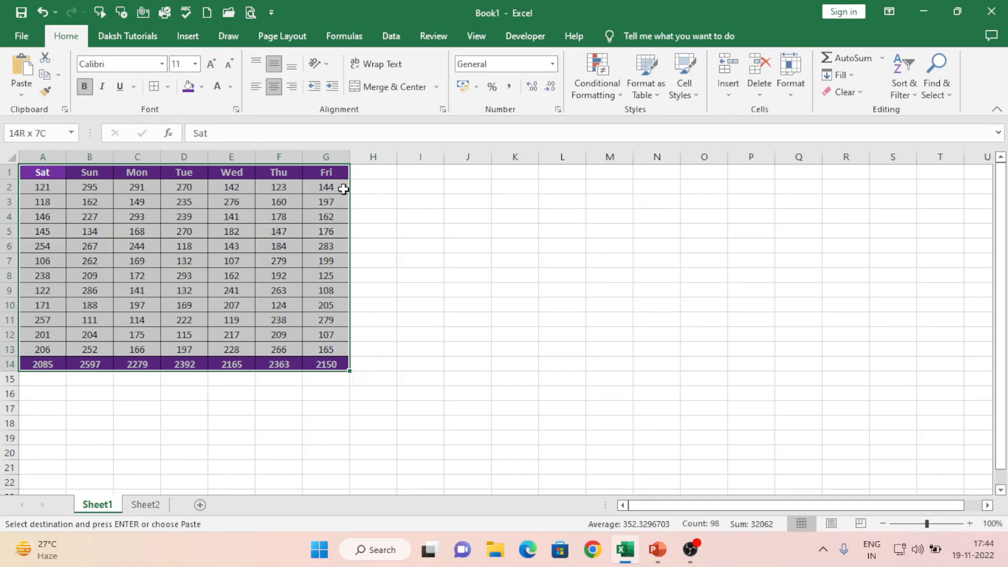
Select the weekday table again from cell A1 through G14 and copy it
left_click(443, 193)
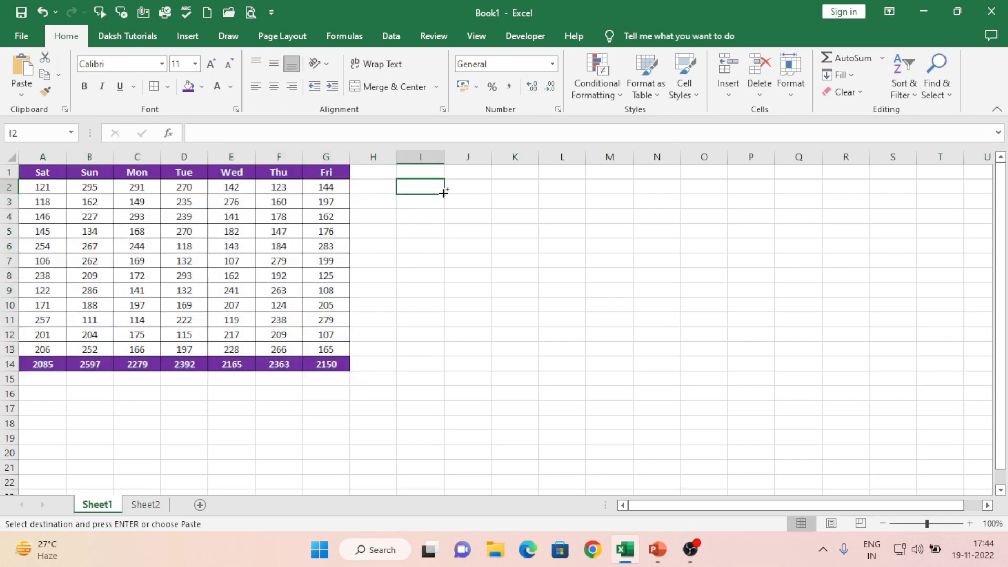
key("ctrl+Left")
key("Up")
key("ctrl+Left")
key("ctrl+shift+Right")
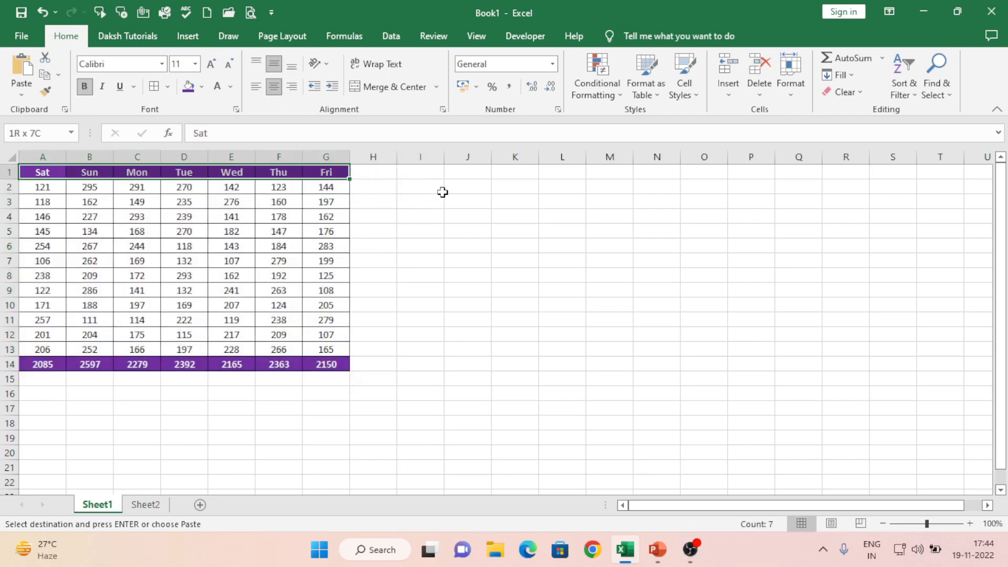
key("ctrl+shift+Down")
key("ctrl+c")
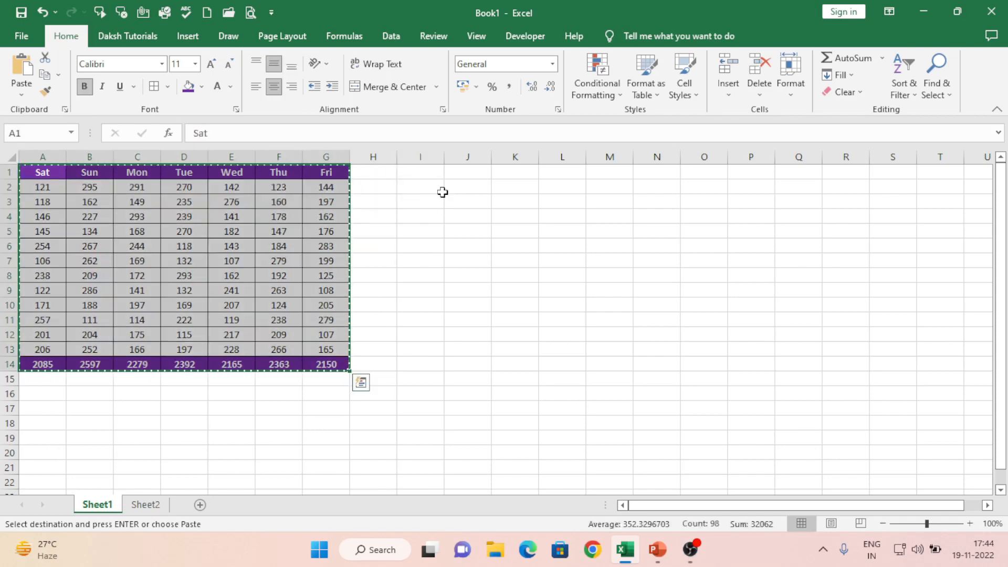
Switch to PowerPoint and add a new slide after slide 4
key("alt+Tab")
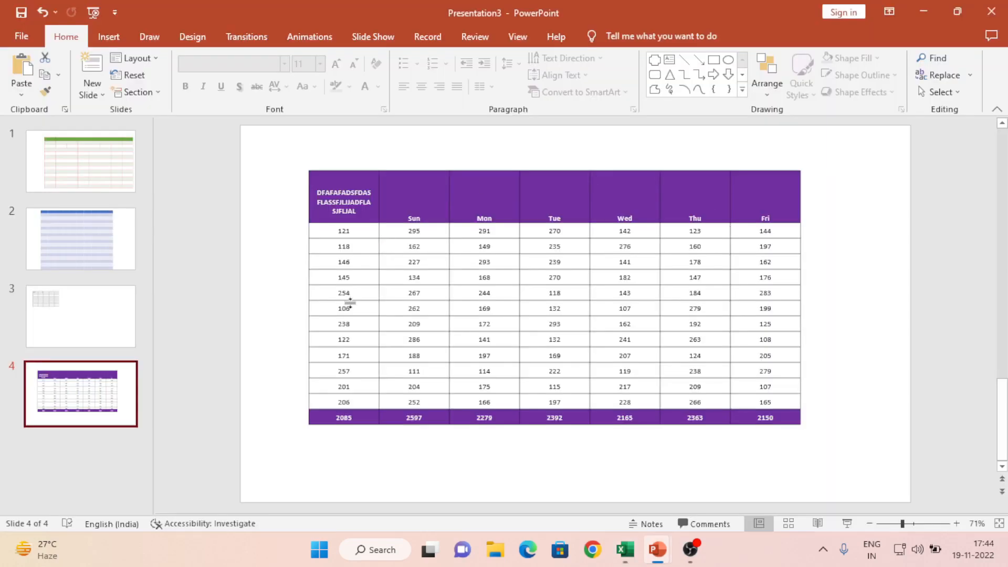
left_click(89, 63)
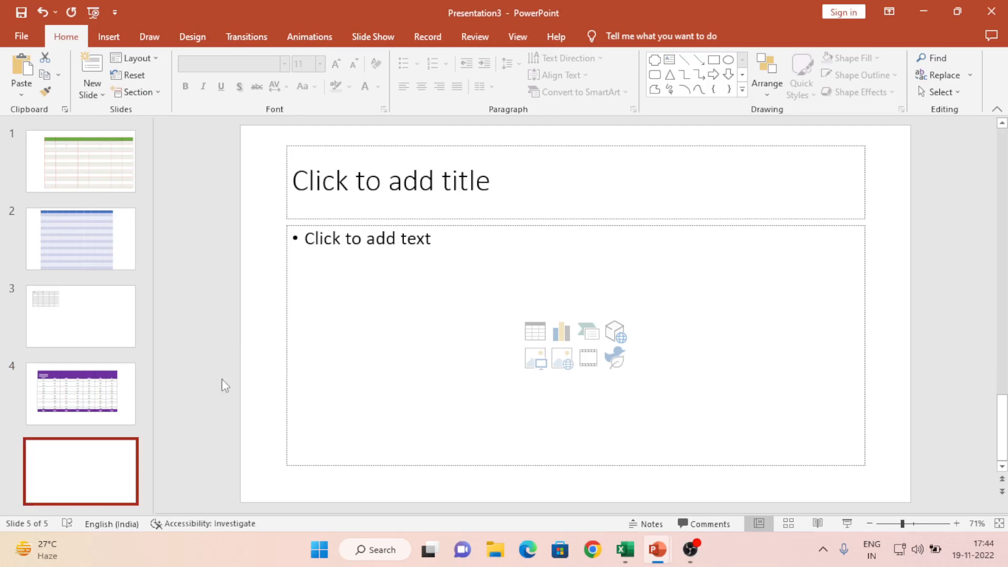
left_click_drag(224, 386, 378, 272)
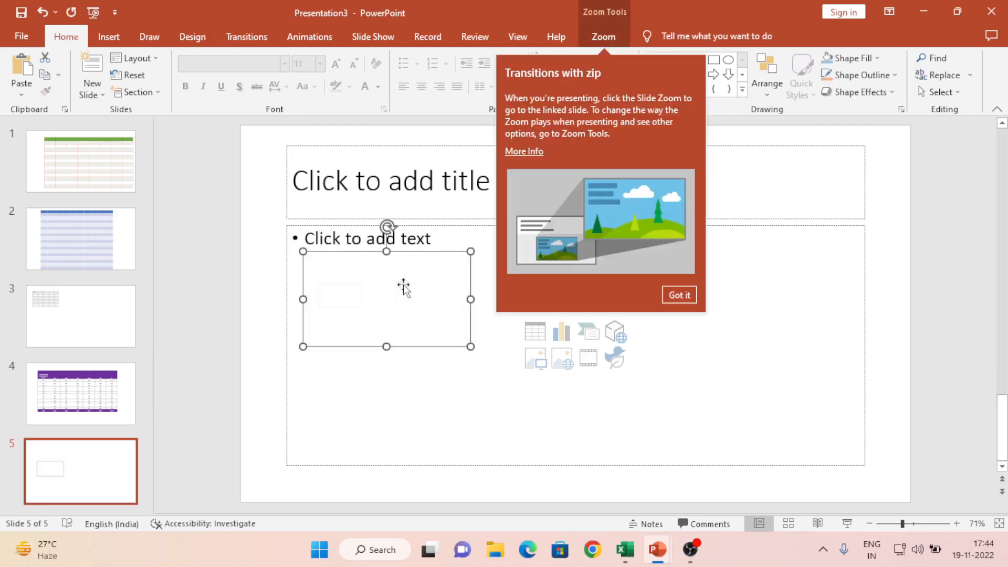
left_click(403, 286)
key("Delete")
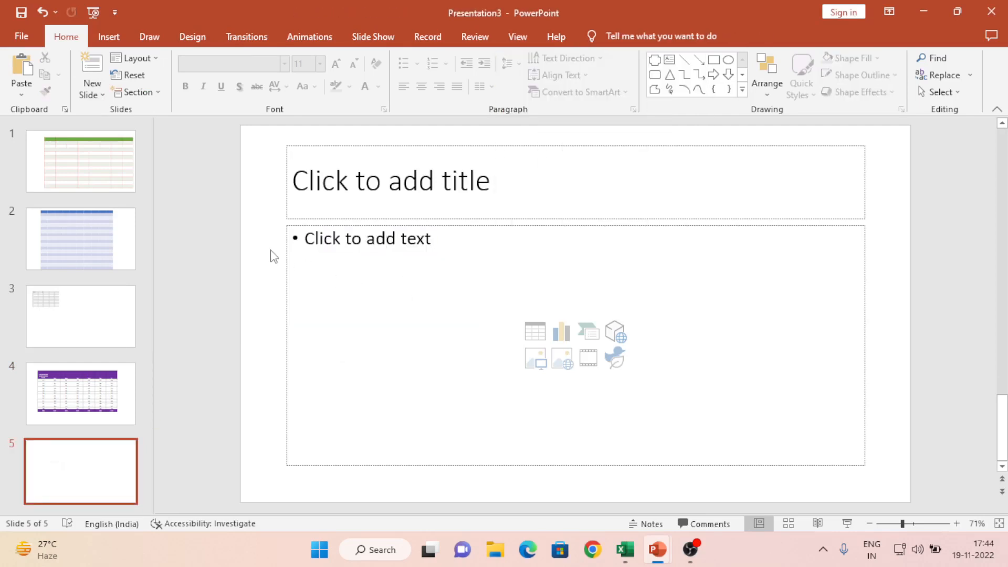
Delete the empty title and text placeholders from slide 5
key("ctrl+a")
key("Delete")
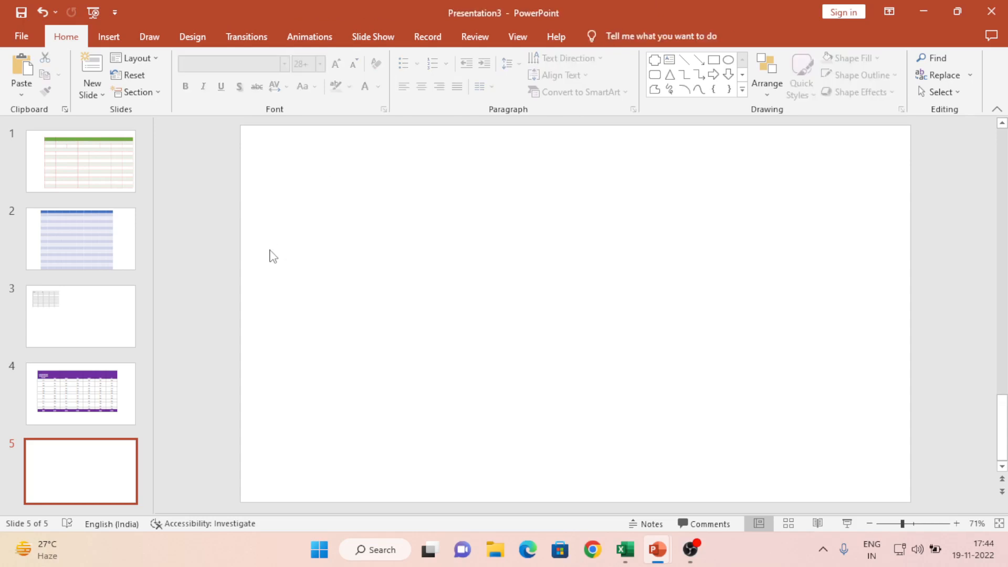
Try a default paste of the Excel table on slide 5, compare it with the Excel original, and delete the pasted copy
key("ctrl+v")
key("ctrl+z")
key("ctrl+v")
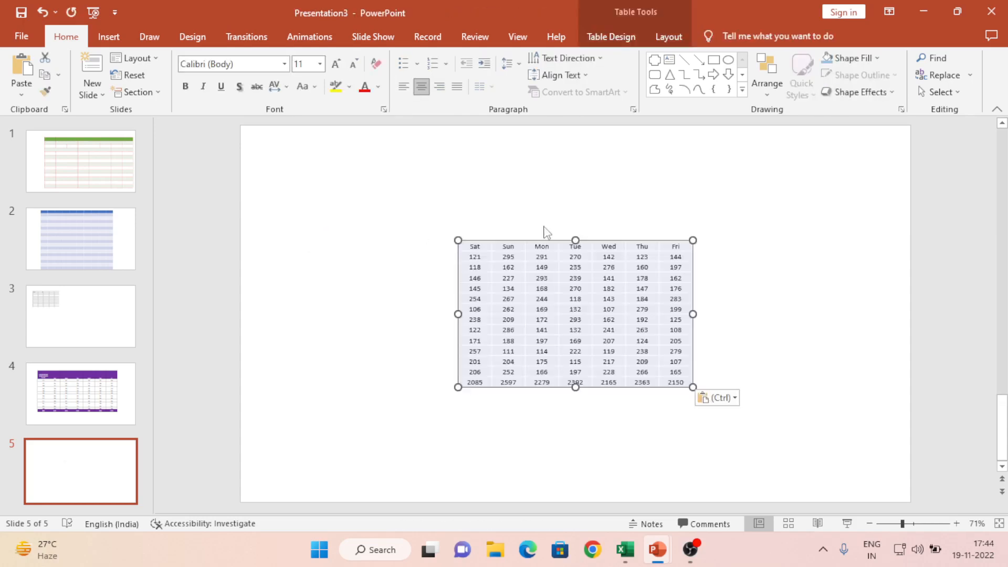
left_click_drag(615, 241, 466, 169)
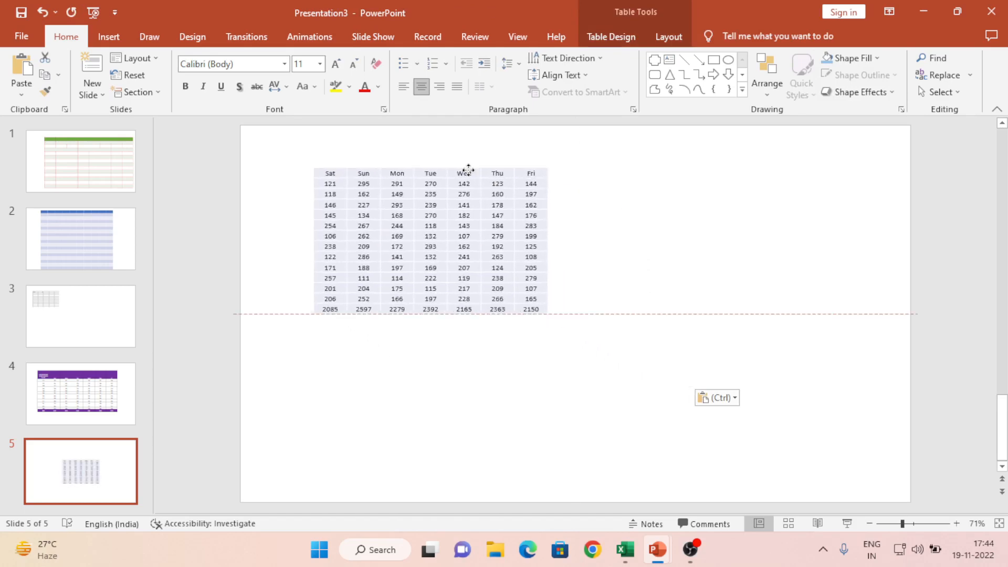
key("alt+Tab")
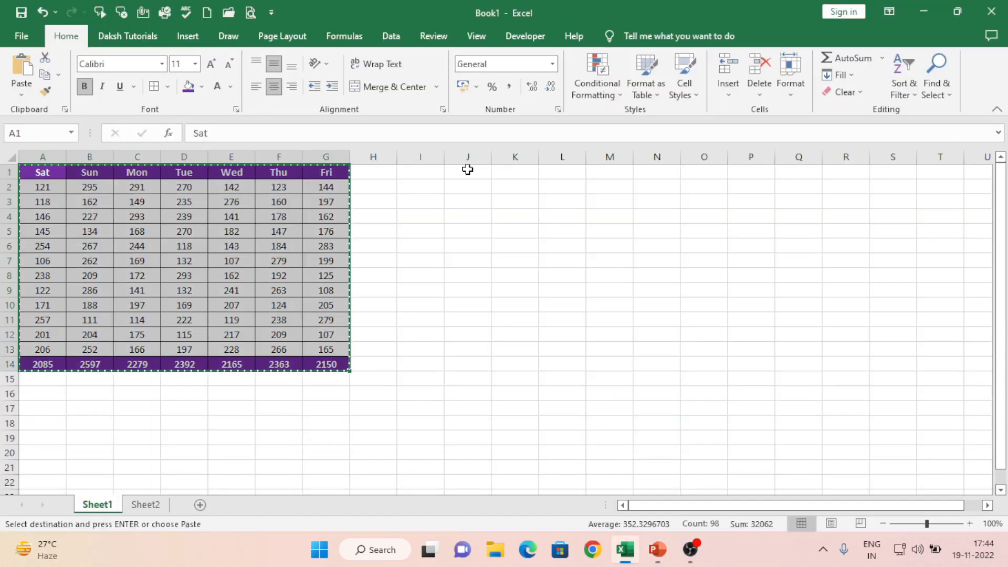
key("alt+Tab")
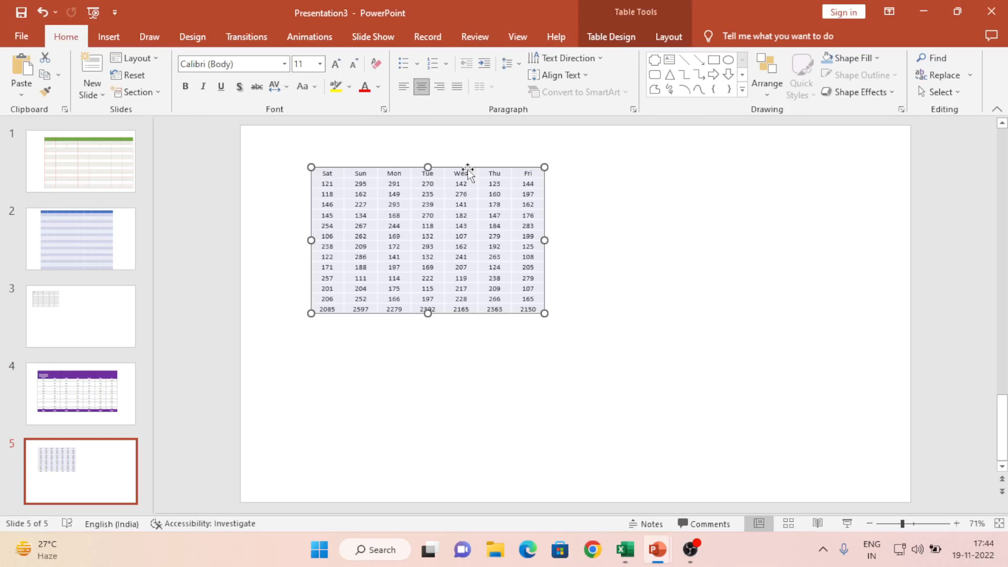
key("Delete")
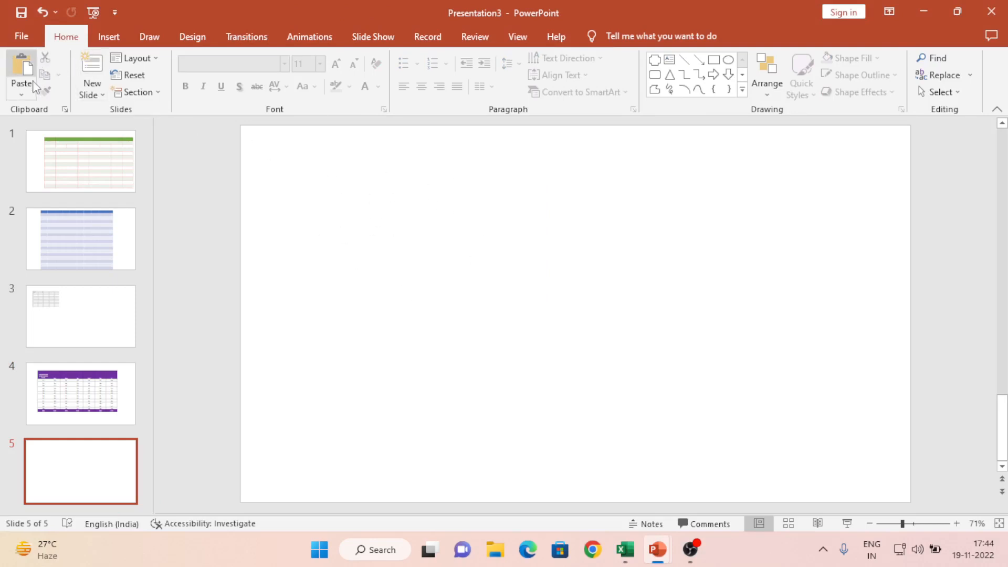
Create a new presentation from the Circuit template in its blue variant
left_click(22, 36)
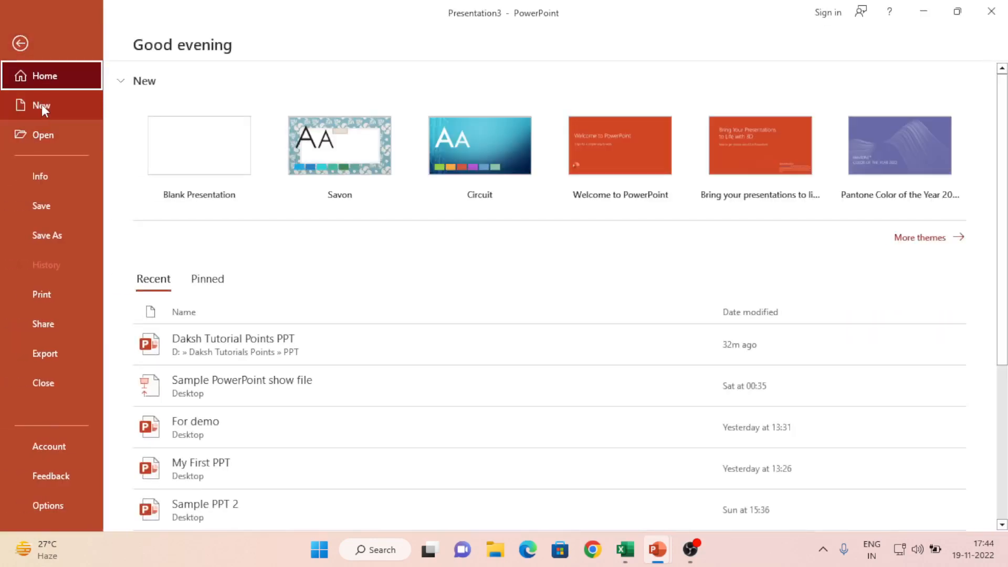
left_click(42, 104)
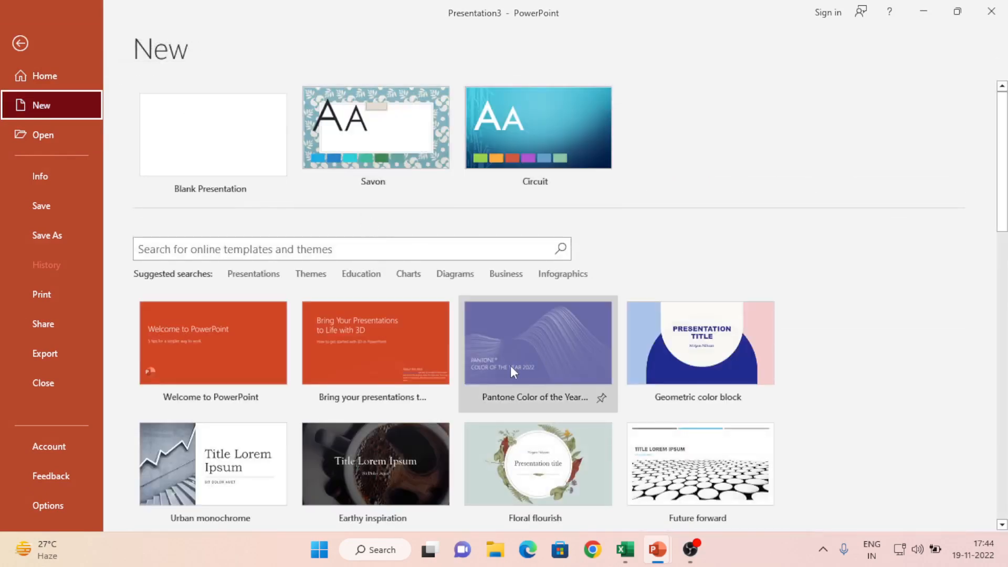
left_click(548, 118)
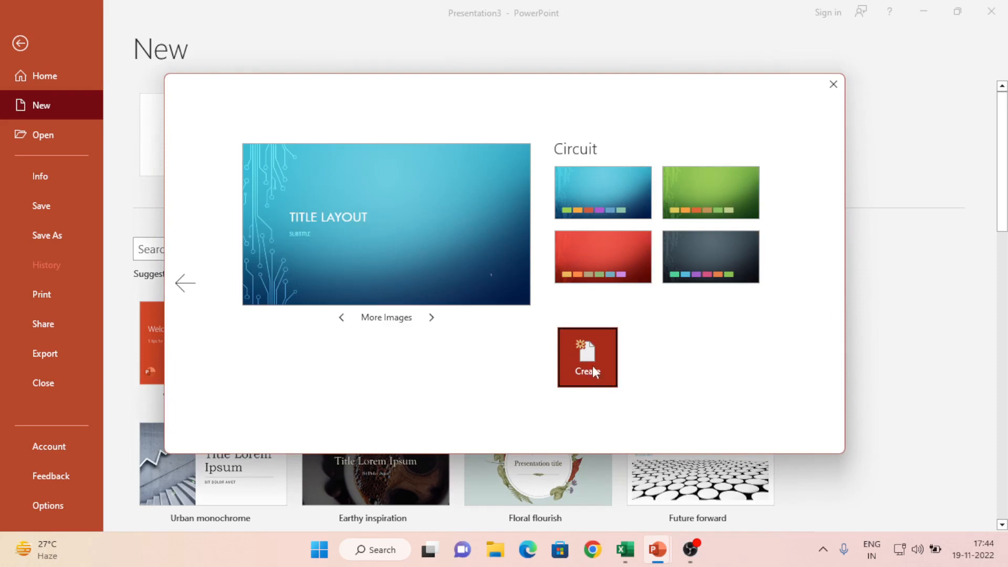
left_click(592, 365)
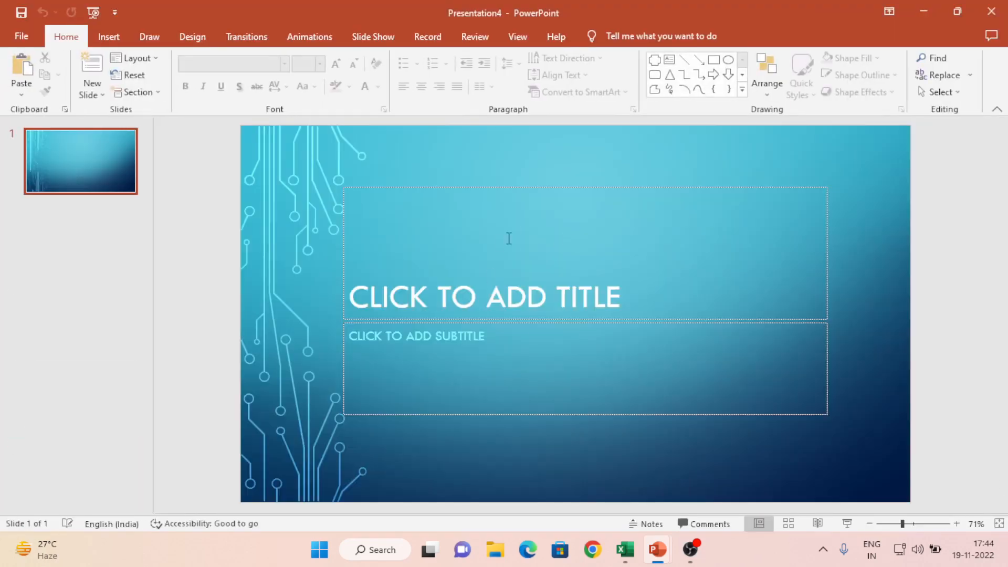
Delete the title and subtitle placeholders from the new presentation's first slide
left_click(610, 186)
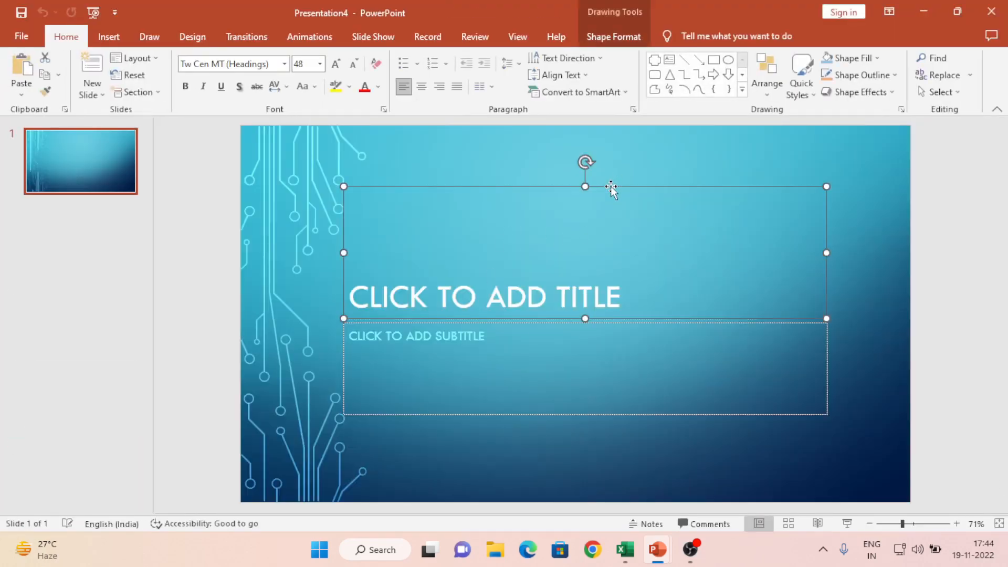
key("Delete")
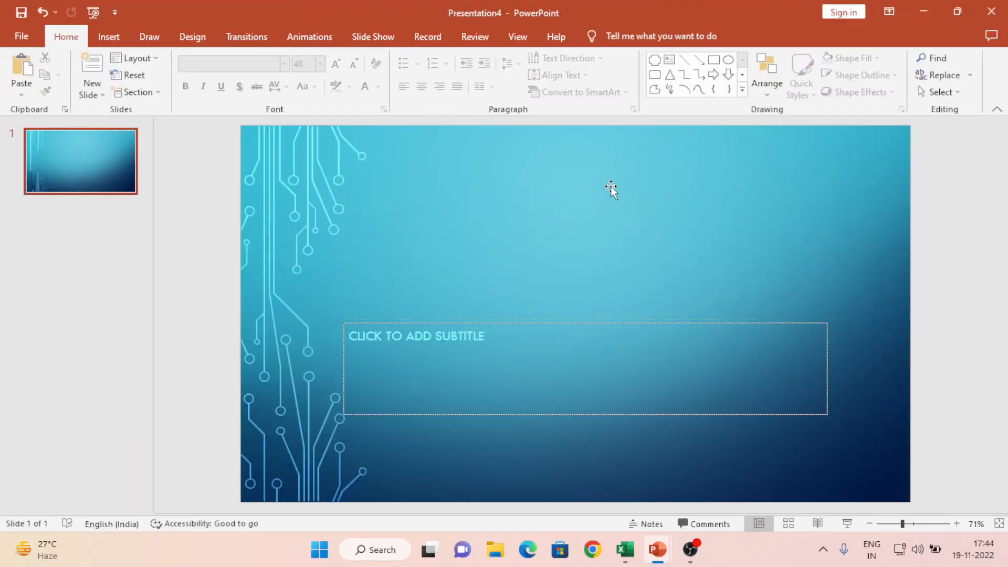
left_click(525, 322)
key("Delete")
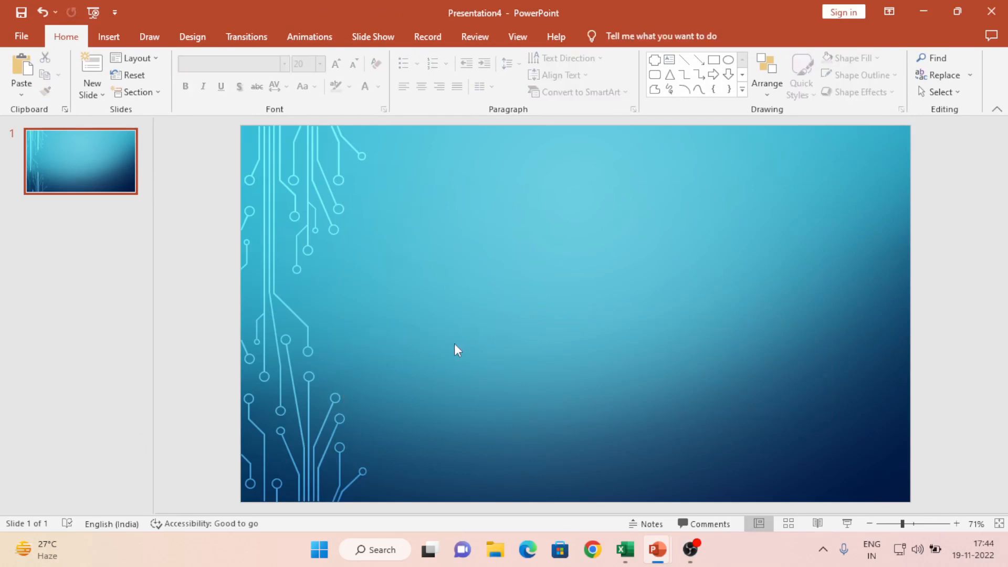
Try a default paste of the Excel table on the Circuit slide, shift it slightly left, and undo both the move and the paste
key("ctrl+v")
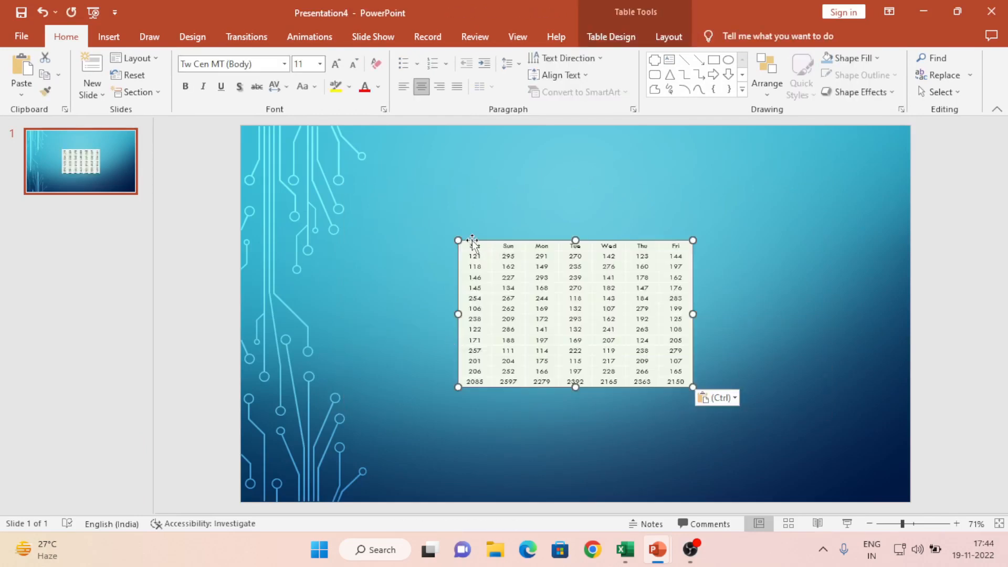
left_click_drag(472, 241, 412, 234)
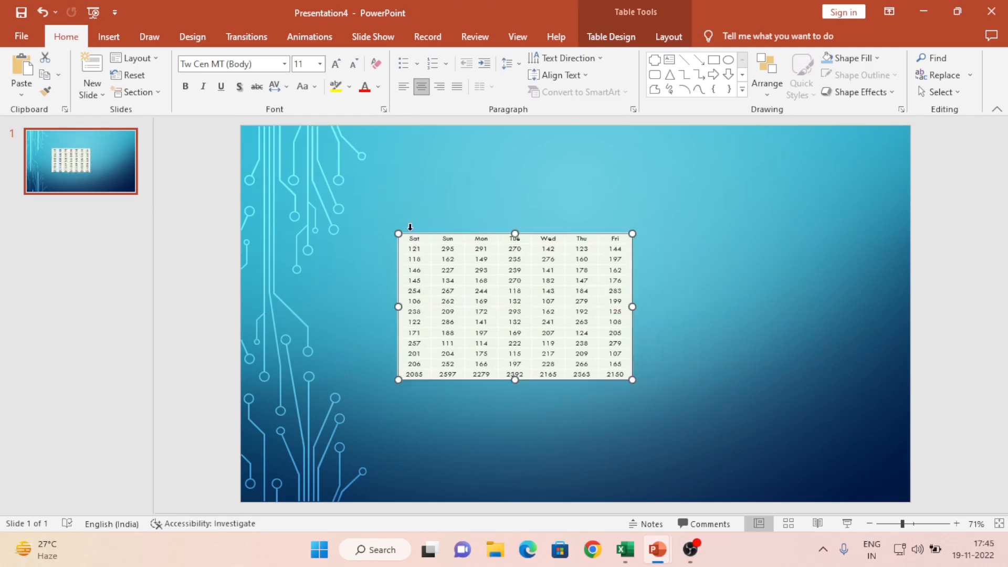
key("ctrl+z")
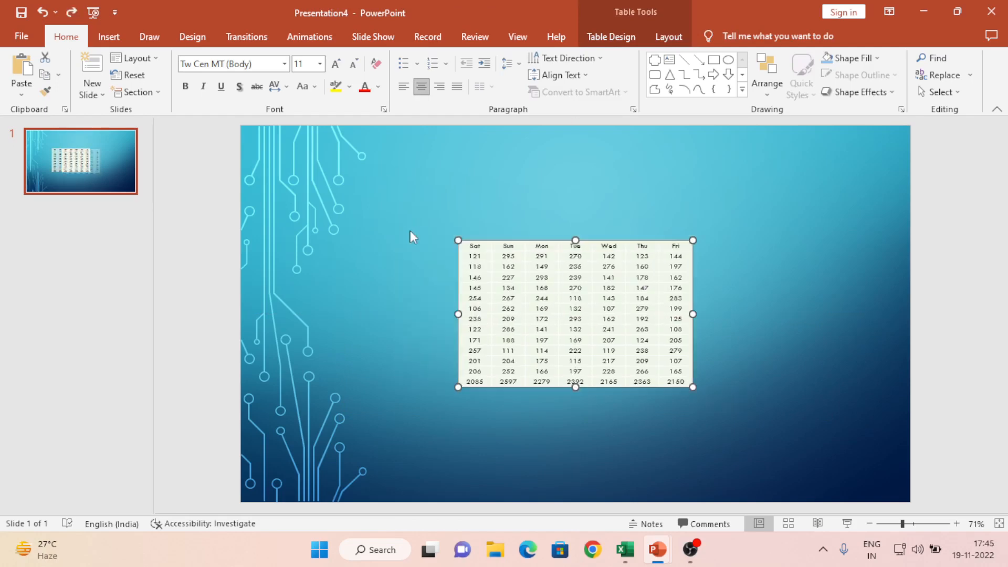
key("ctrl+z")
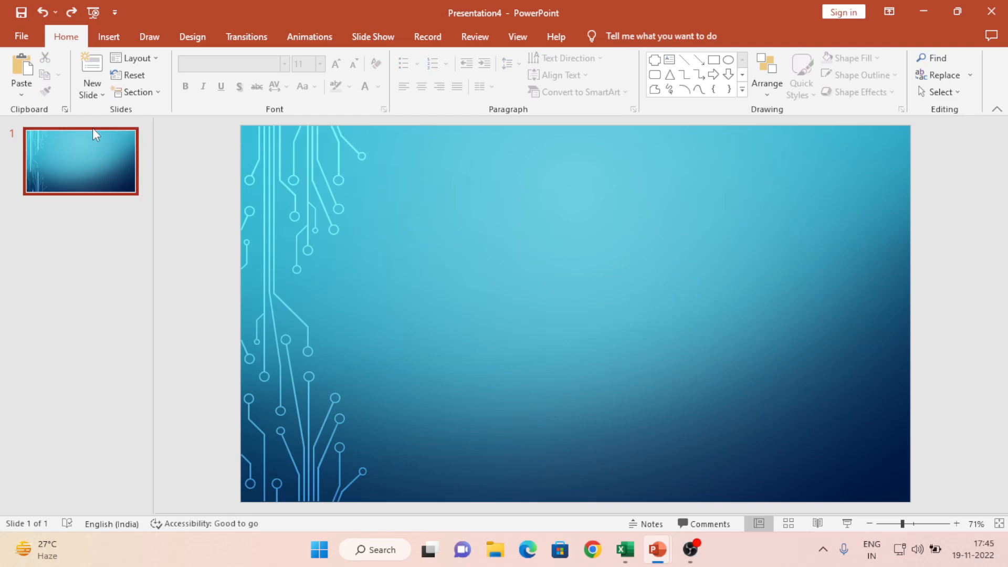
Paste the Excel table with Keep Source Formatting, move it towards the slide's upper left, and widen it
left_click(23, 95)
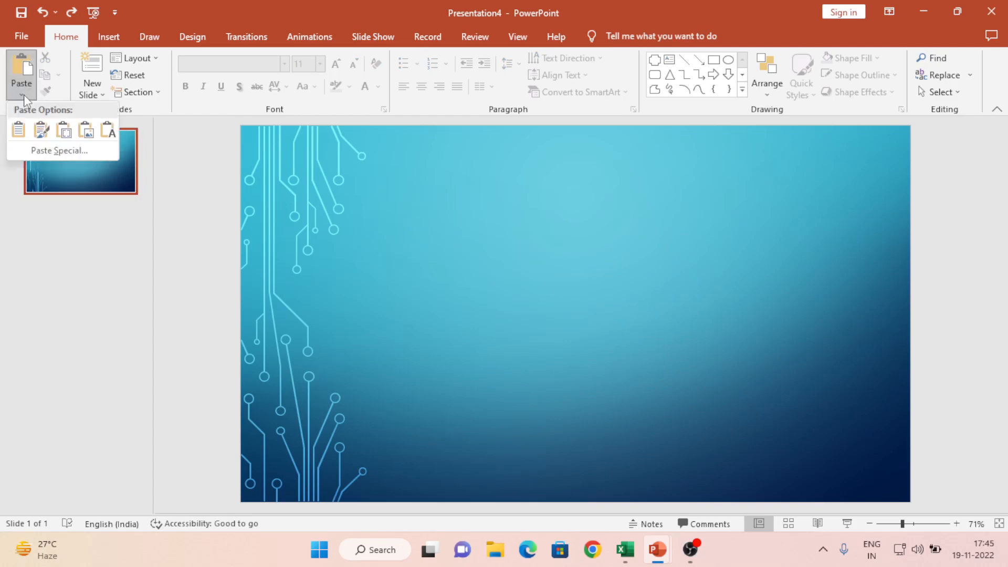
left_click(40, 130)
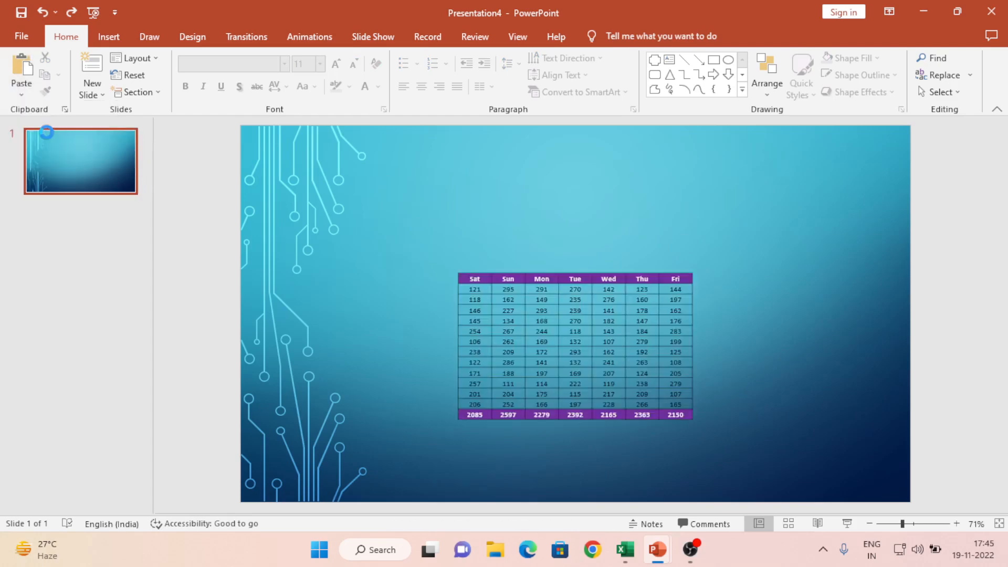
left_click_drag(503, 276, 421, 199)
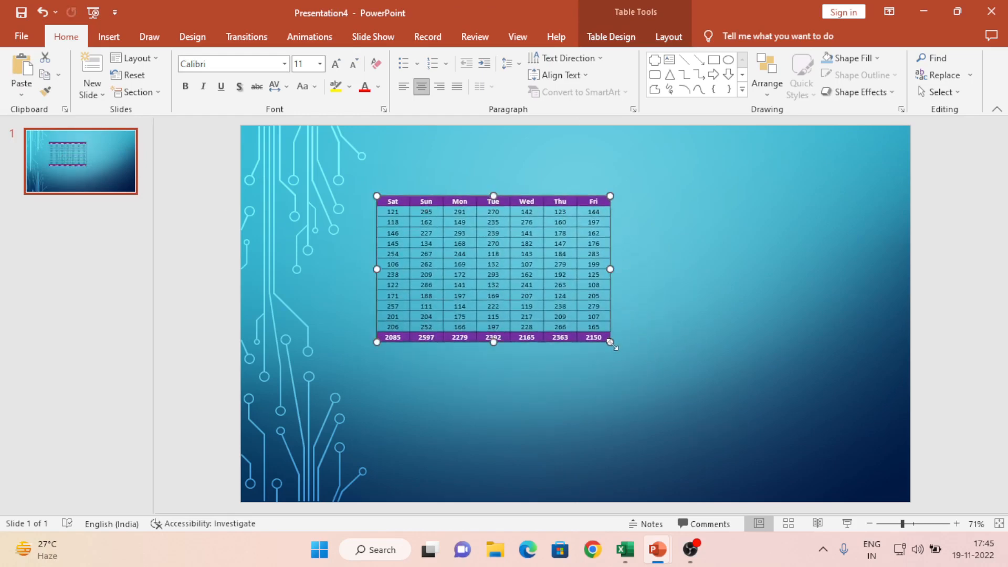
left_click_drag(610, 342, 703, 345)
left_click(768, 322)
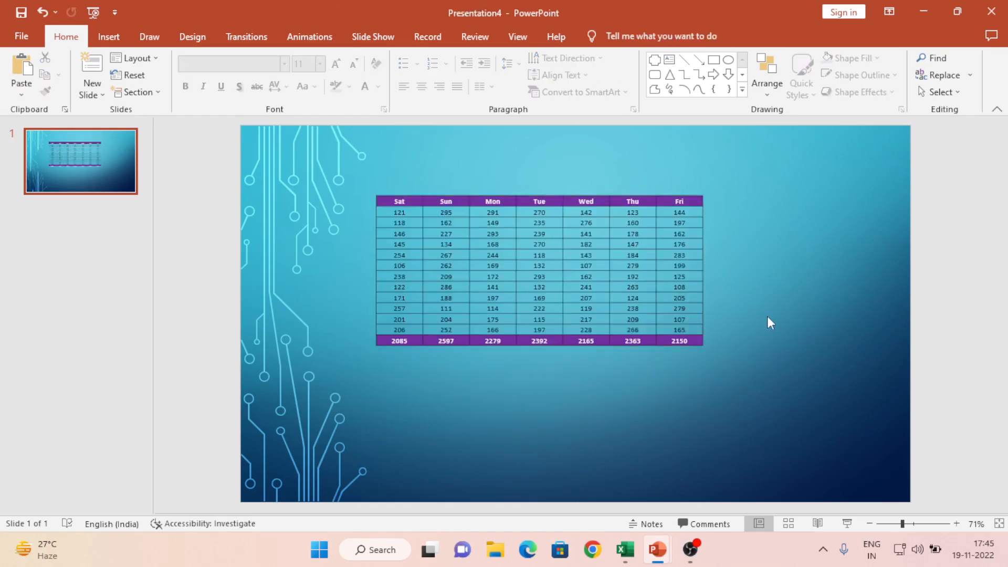
Undo the pasted table's widening and its move on the Circuit slide
key("ctrl+z")
key("ctrl+z")
key("ctrl+z")
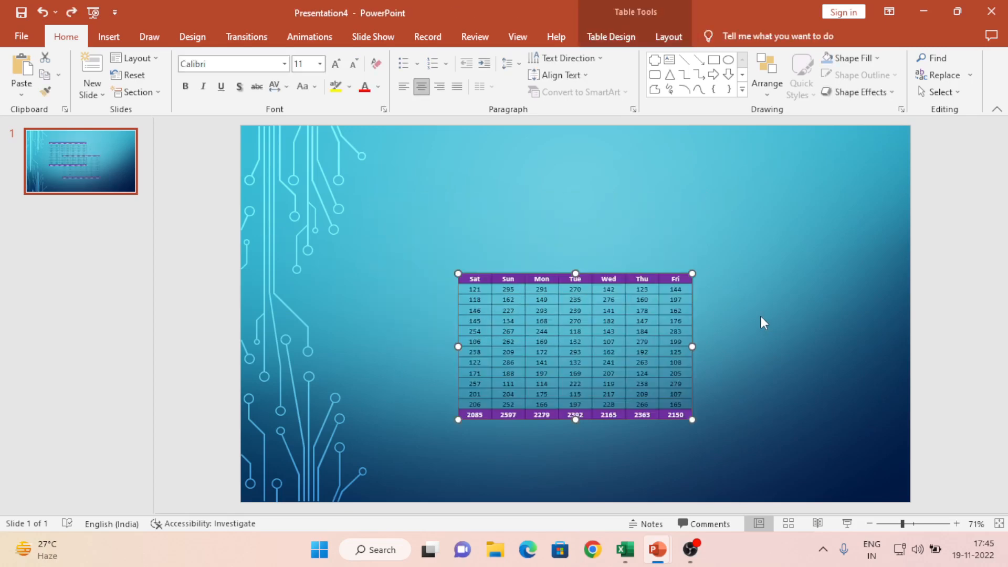